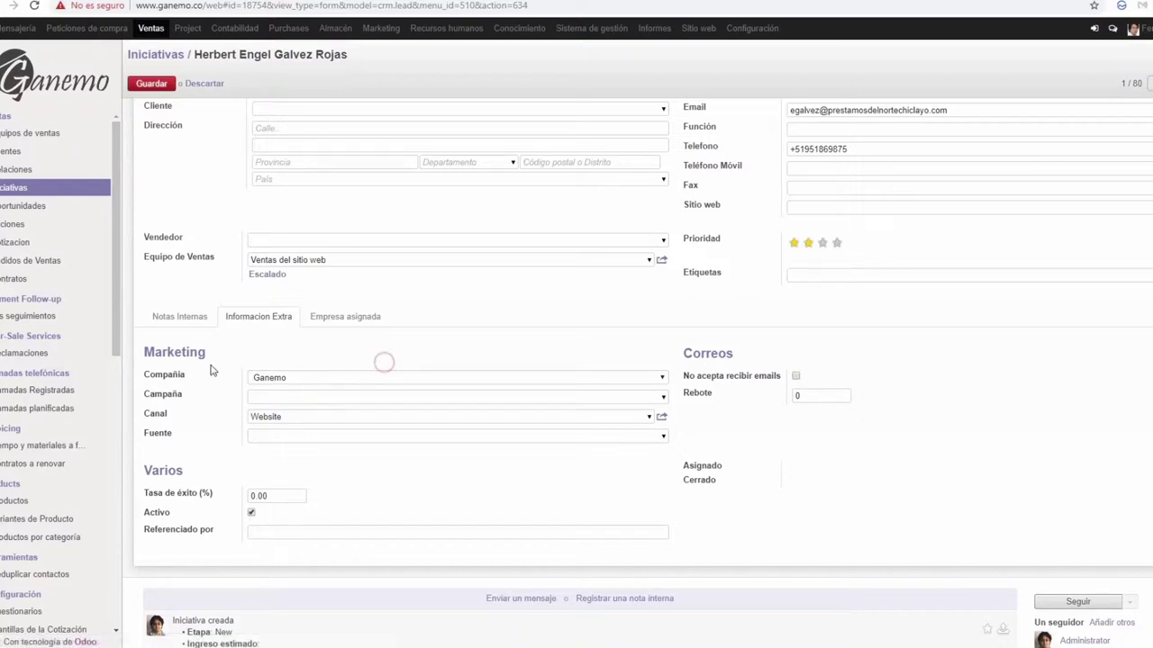
Step: Set the initiative's campaign to "201811 Outsourcing Financiero Integral - Aqtpo 1"
{"action": "mouse_move", "coordinate": [169, 401]}
{"action": "mouse_move", "coordinate": [162, 437]}
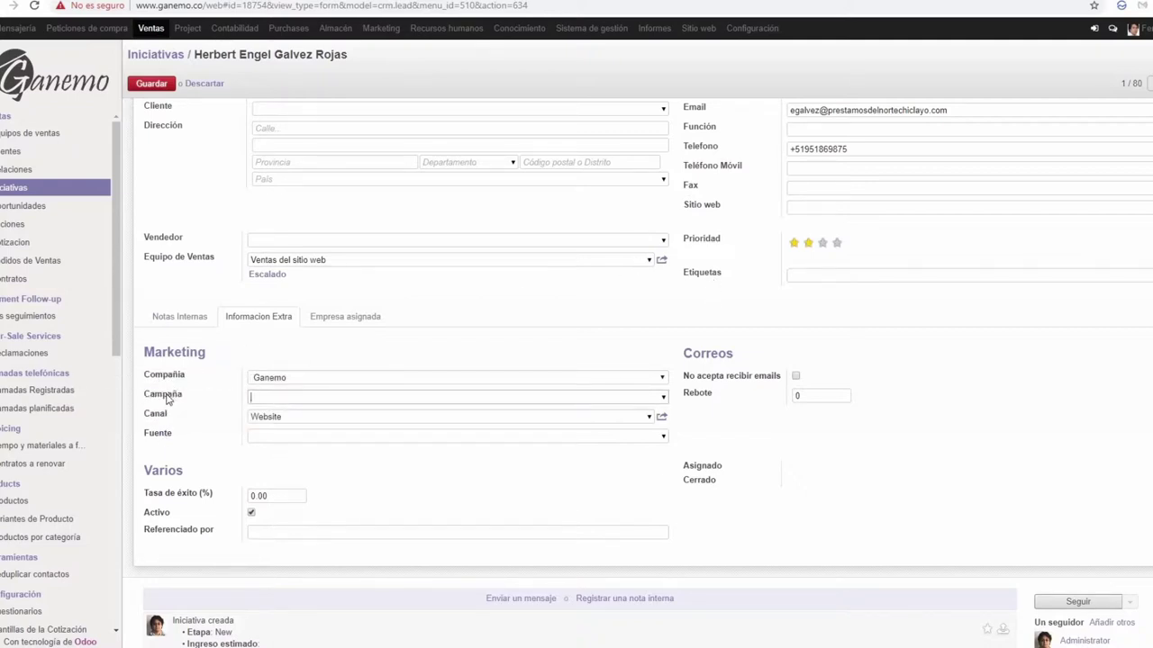
{"action": "mouse_move", "coordinate": [235, 403]}
{"action": "left_click", "coordinate": [268, 397]}
{"action": "left_click", "coordinate": [268, 397]}
{"action": "mouse_move", "coordinate": [176, 397]}
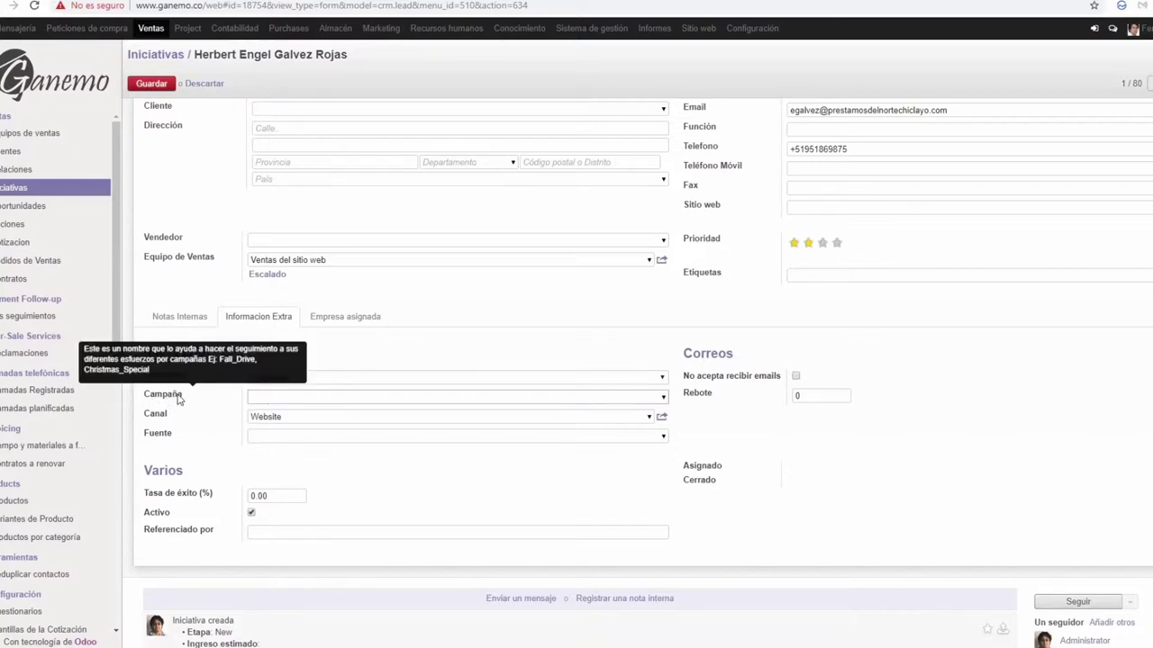
{"action": "left_click", "coordinate": [252, 393]}
{"action": "type", "text": "201811"}
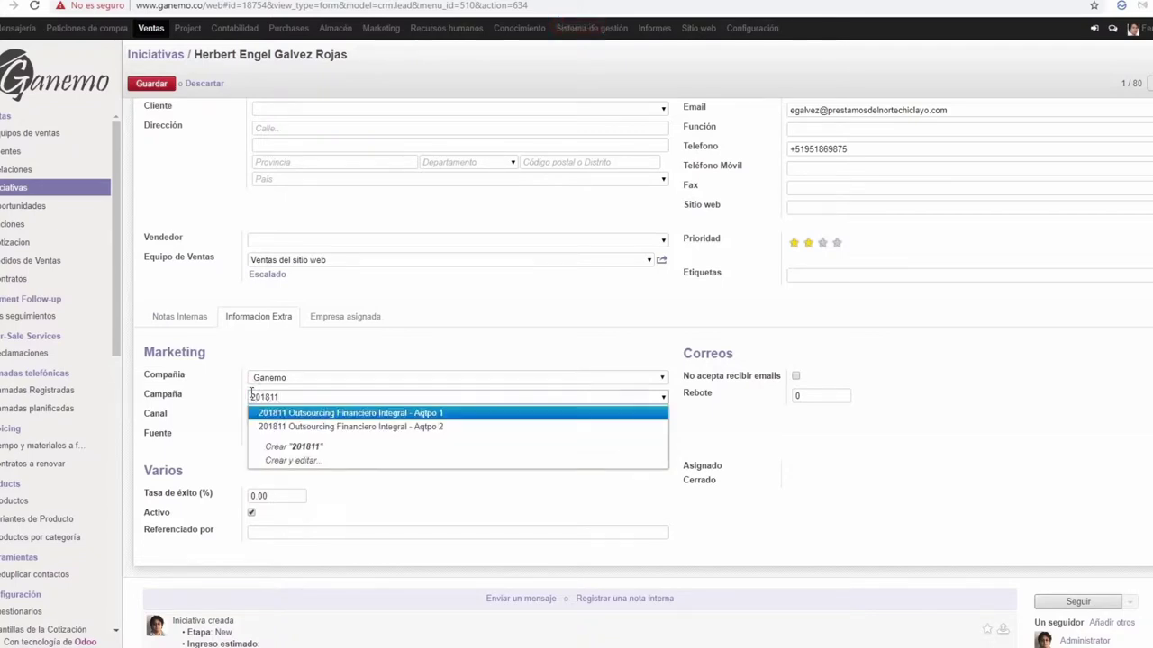
{"action": "left_click", "coordinate": [436, 420]}
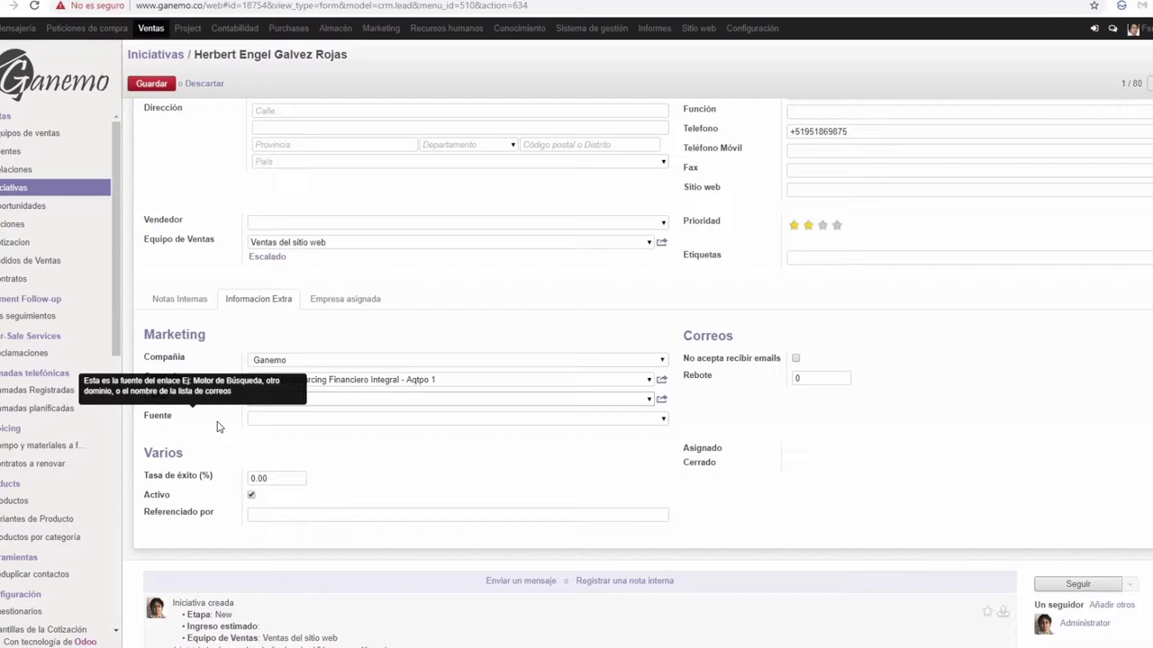
Step: Set the initiative's source to Google Ads and its channel to Landing Page
{"action": "left_click", "coordinate": [280, 419]}
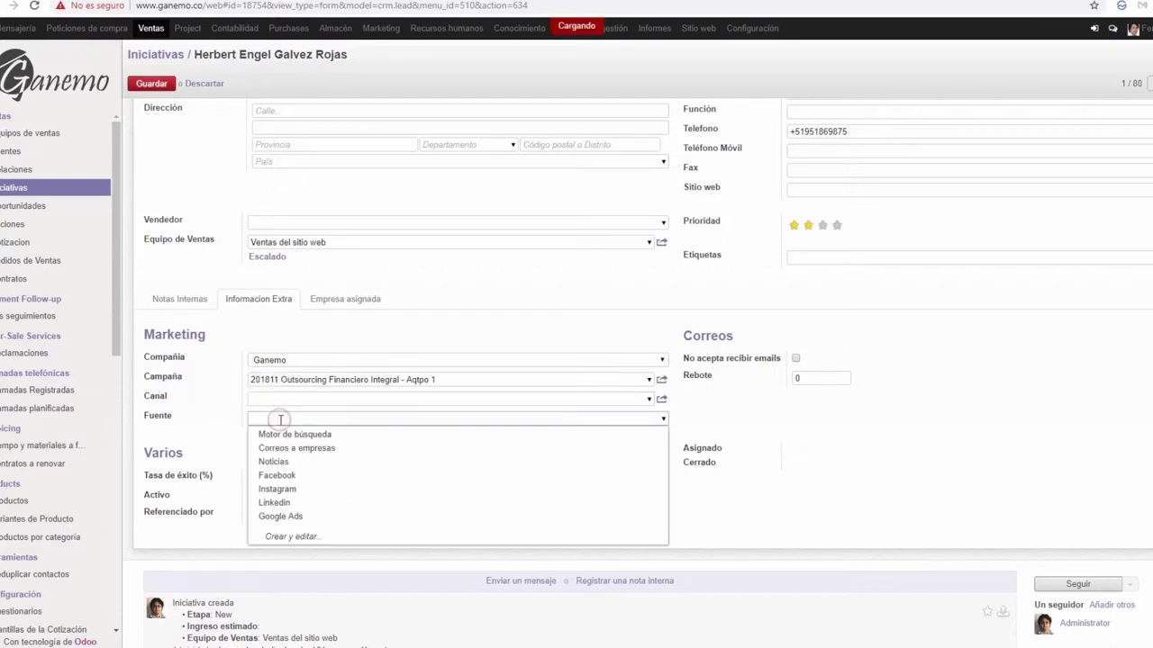
{"action": "left_click", "coordinate": [311, 518]}
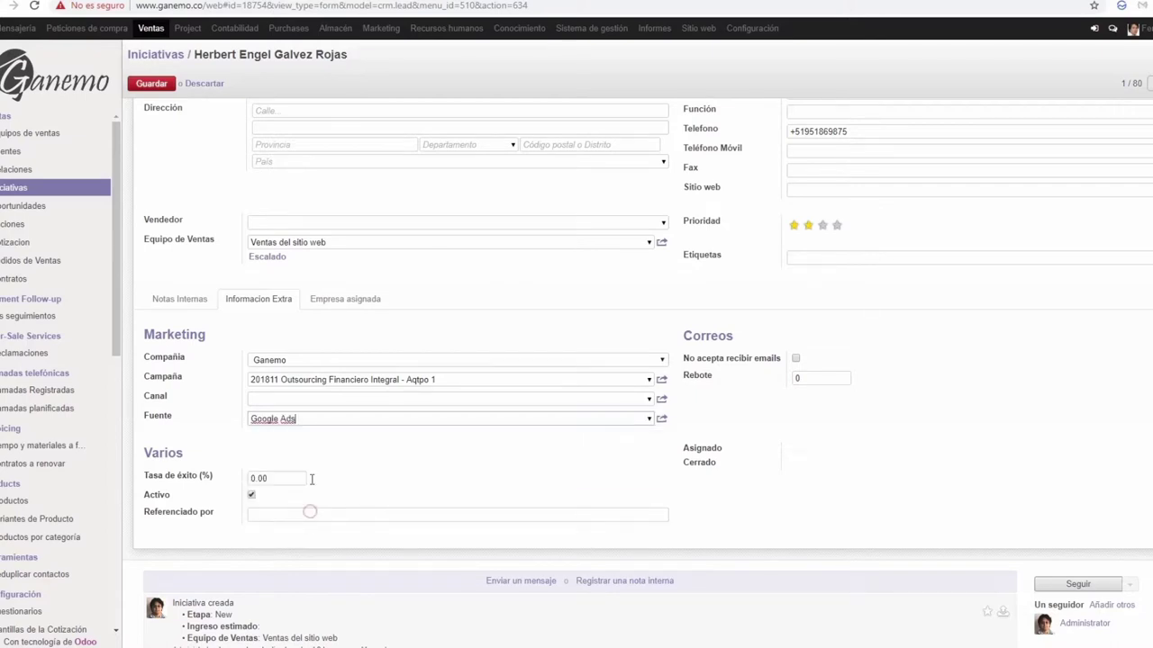
{"action": "left_click", "coordinate": [284, 400]}
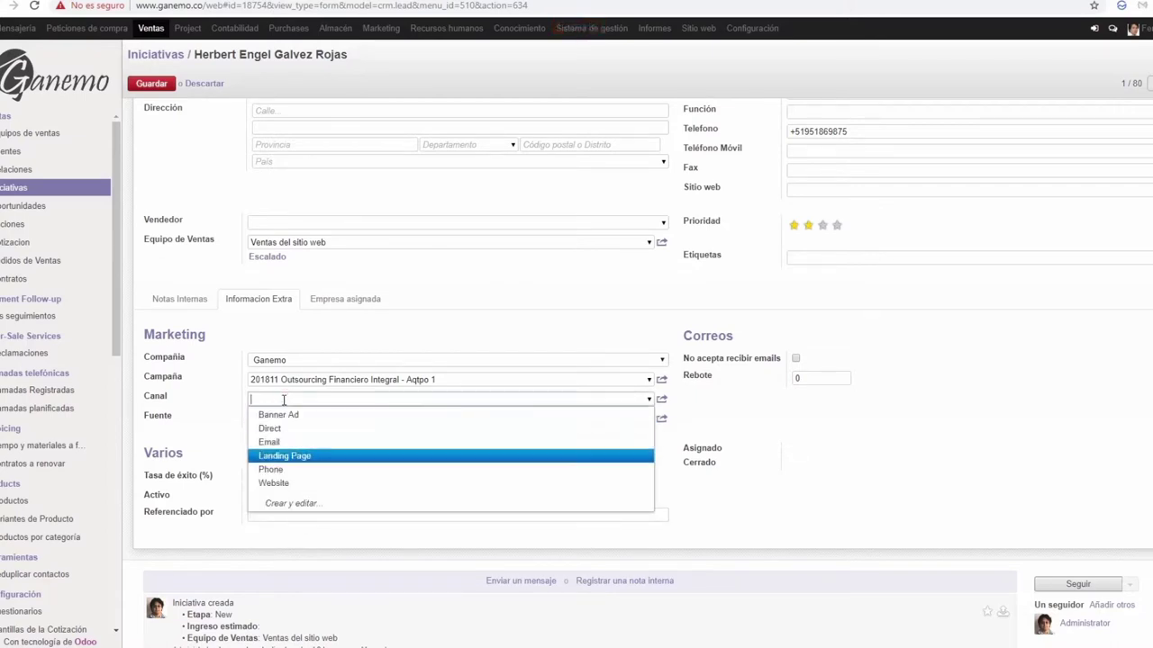
{"action": "key", "text": "Return"}
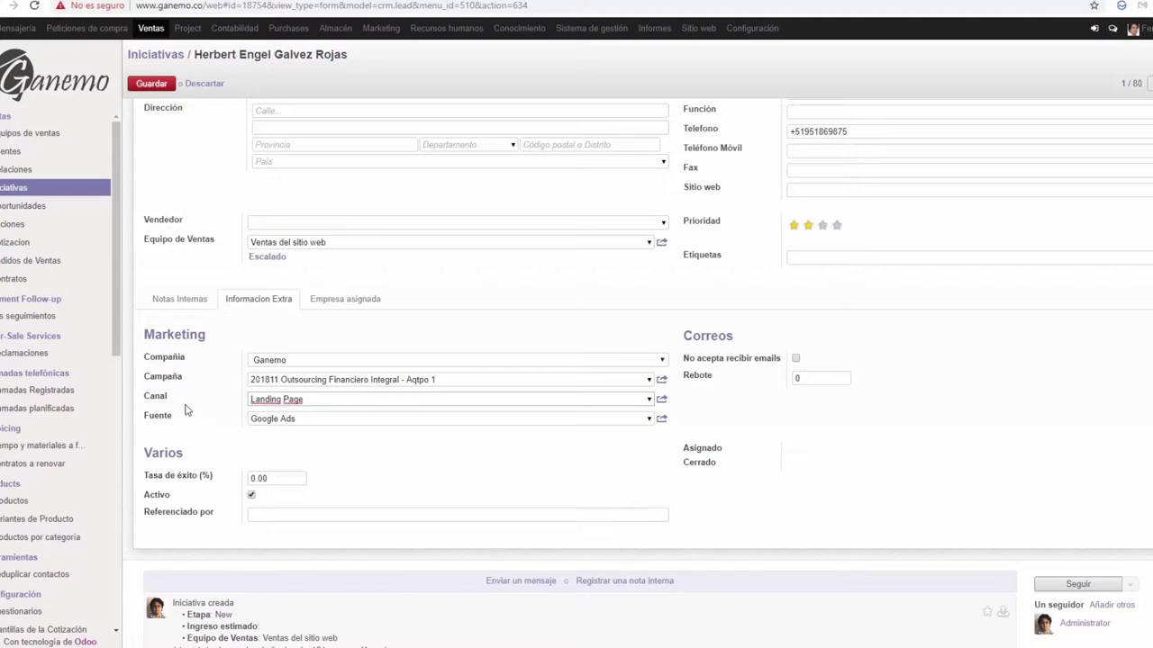
{"action": "mouse_move", "coordinate": [199, 403]}
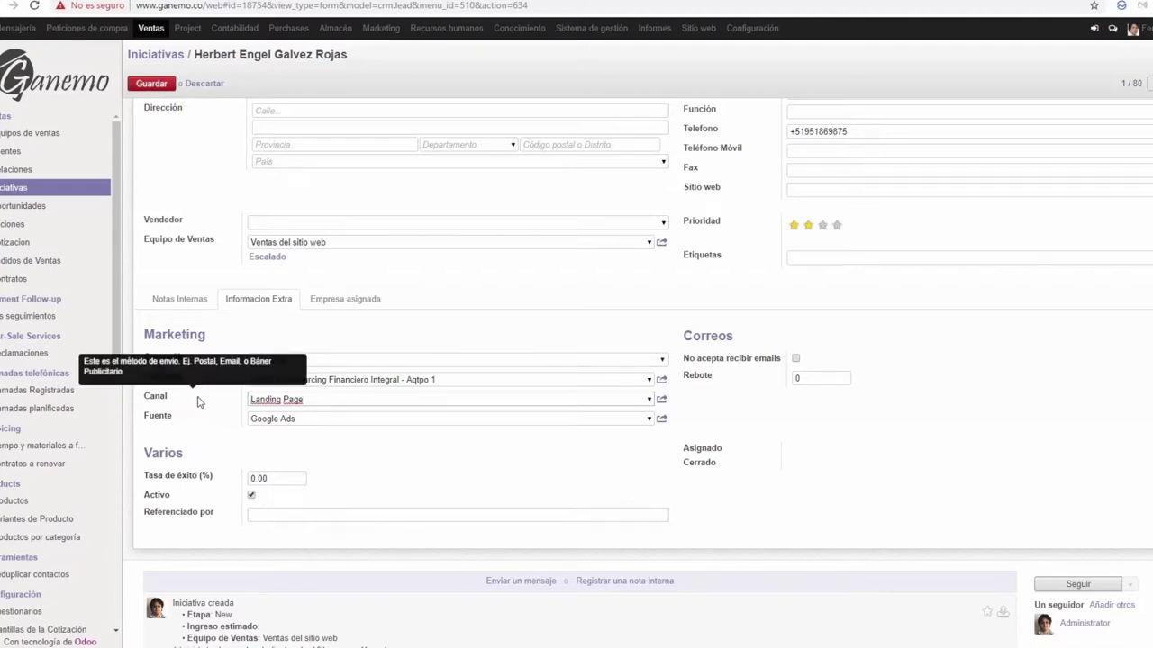
Step: Clear the initiative's source and add the tags Software and Información
{"action": "left_click", "coordinate": [361, 418]}
{"action": "key", "text": "BackSpace"}
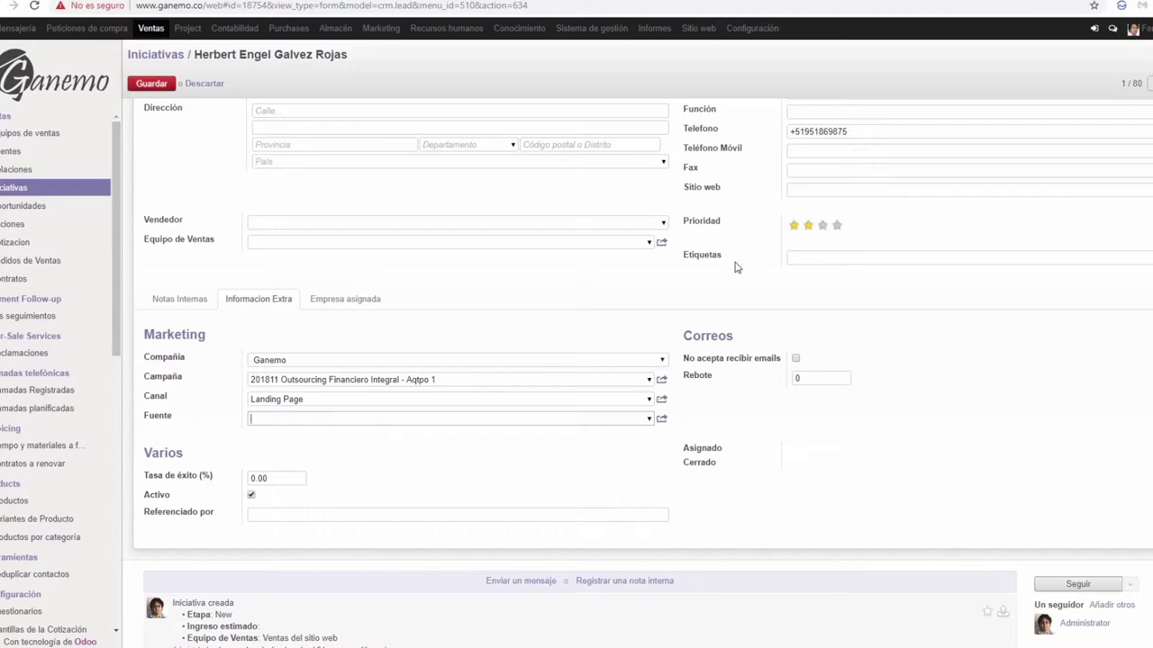
{"action": "left_click", "coordinate": [823, 257]}
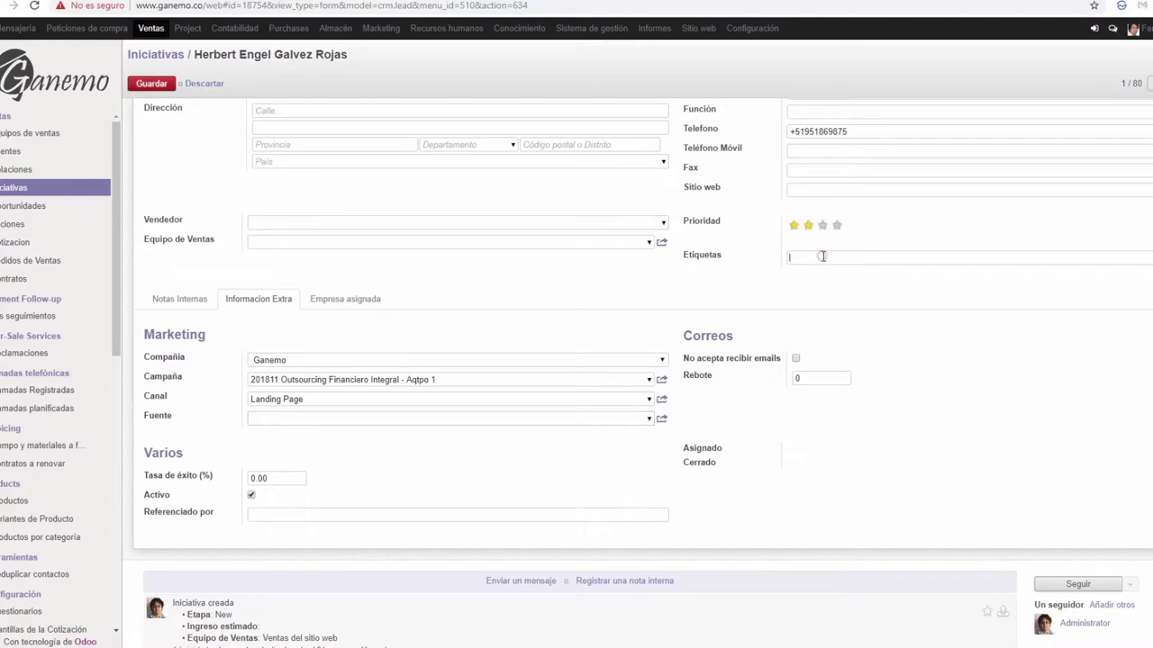
{"action": "key", "text": "Down"}
{"action": "key", "text": "Return"}
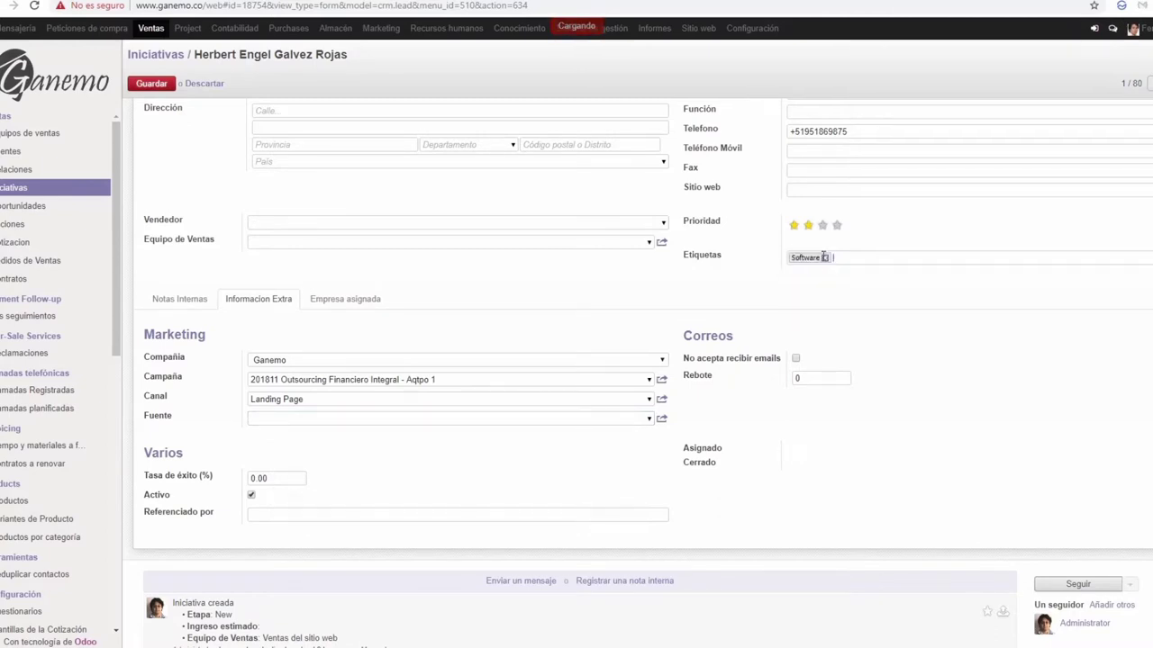
{"action": "key", "text": "Down"}
{"action": "key", "text": "Down"}
{"action": "key", "text": "Down"}
{"action": "key", "text": "Return"}
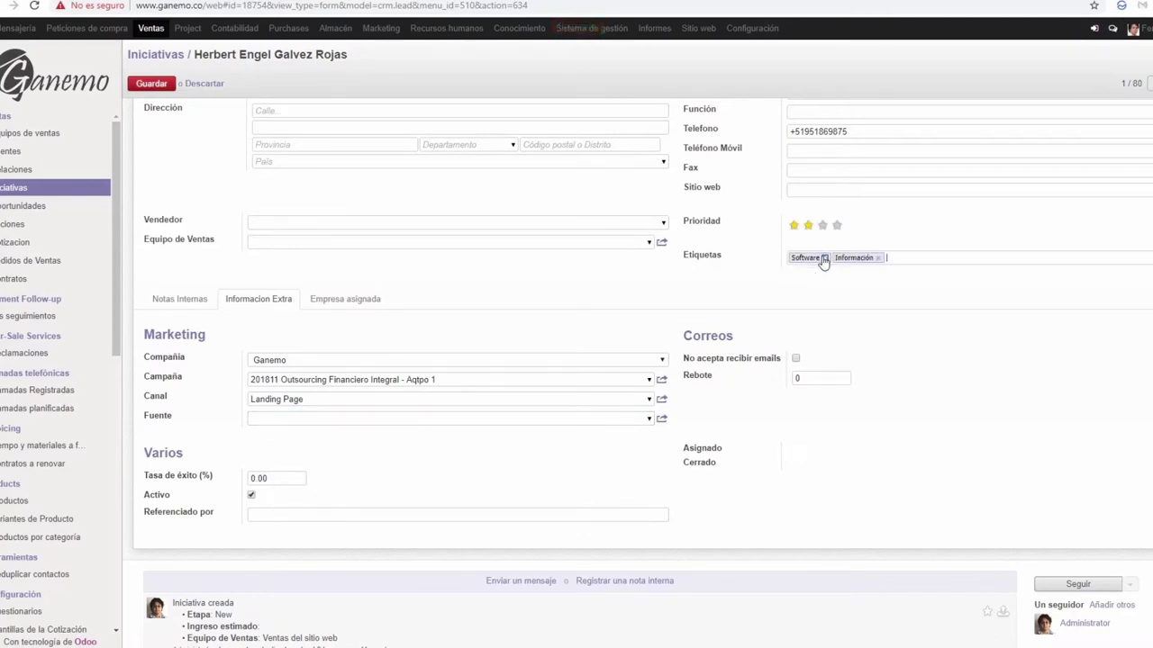
{"action": "scroll", "coordinate": [747, 307], "scroll_direction": "up", "scroll_amount": 2}
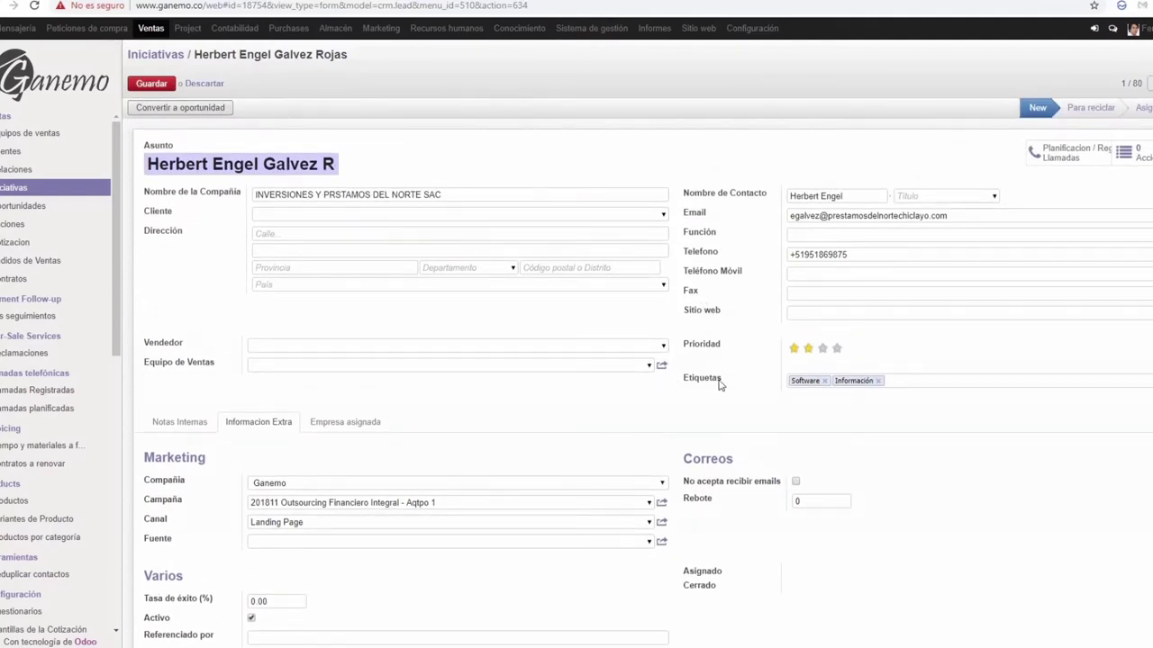
{"action": "scroll", "coordinate": [526, 404], "scroll_direction": "down", "scroll_amount": 1}
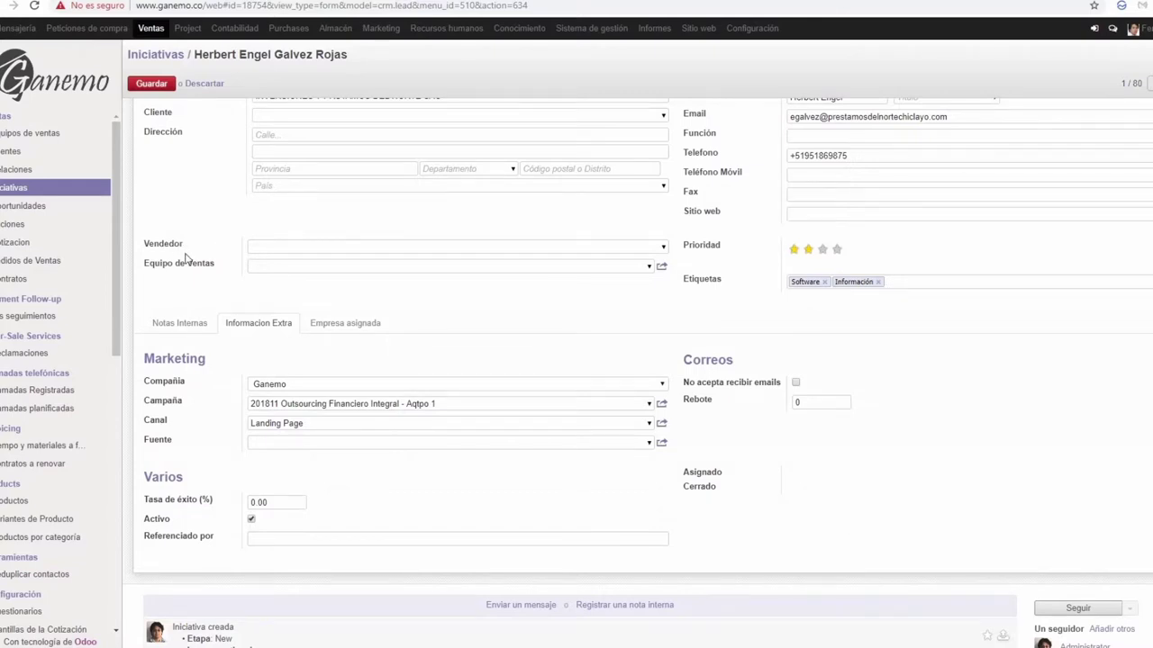
{"action": "mouse_move", "coordinate": [190, 270]}
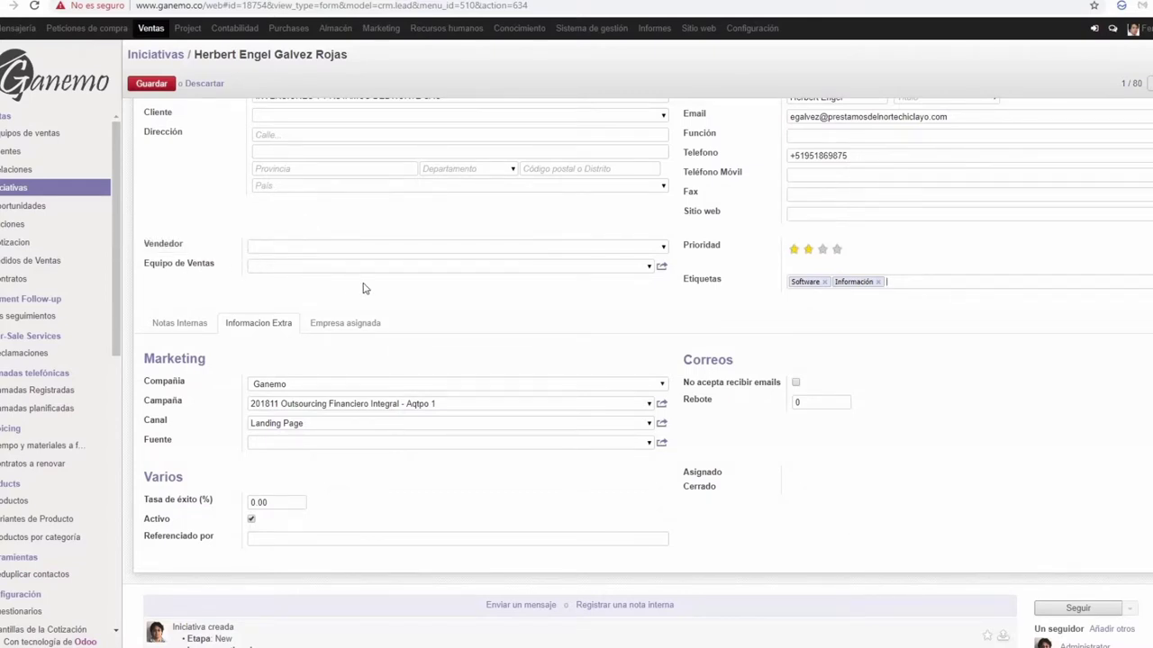
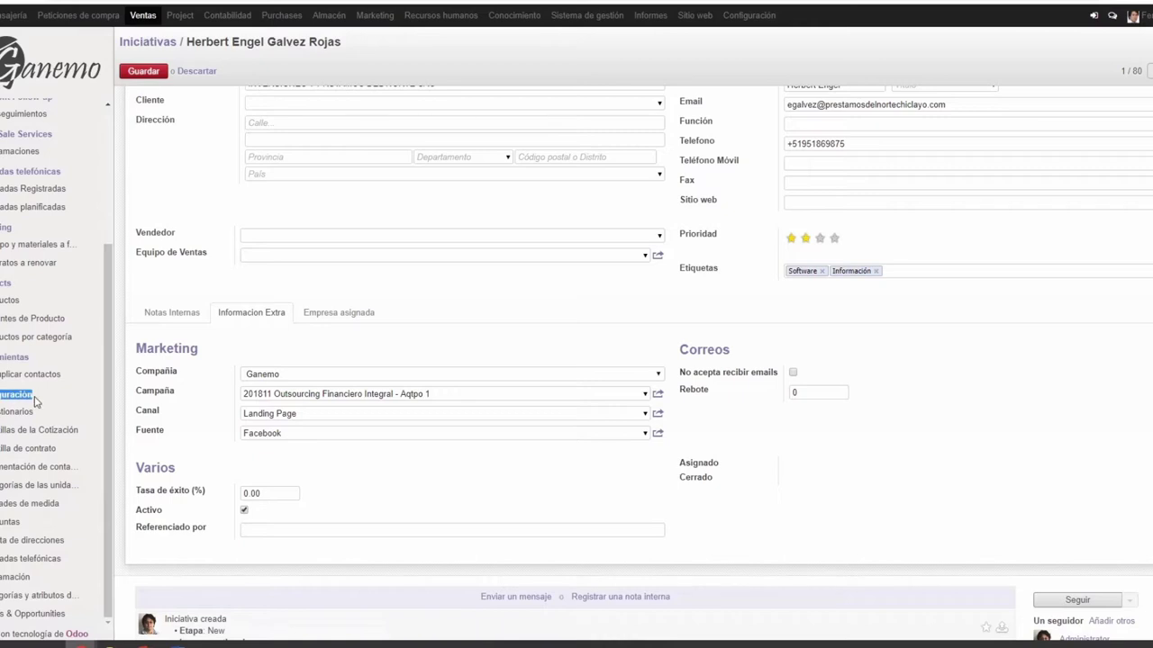
Step: Open the Fuente list from the sales configuration, discarding the initiative's unsaved changes
{"action": "left_click", "coordinate": [20, 394]}
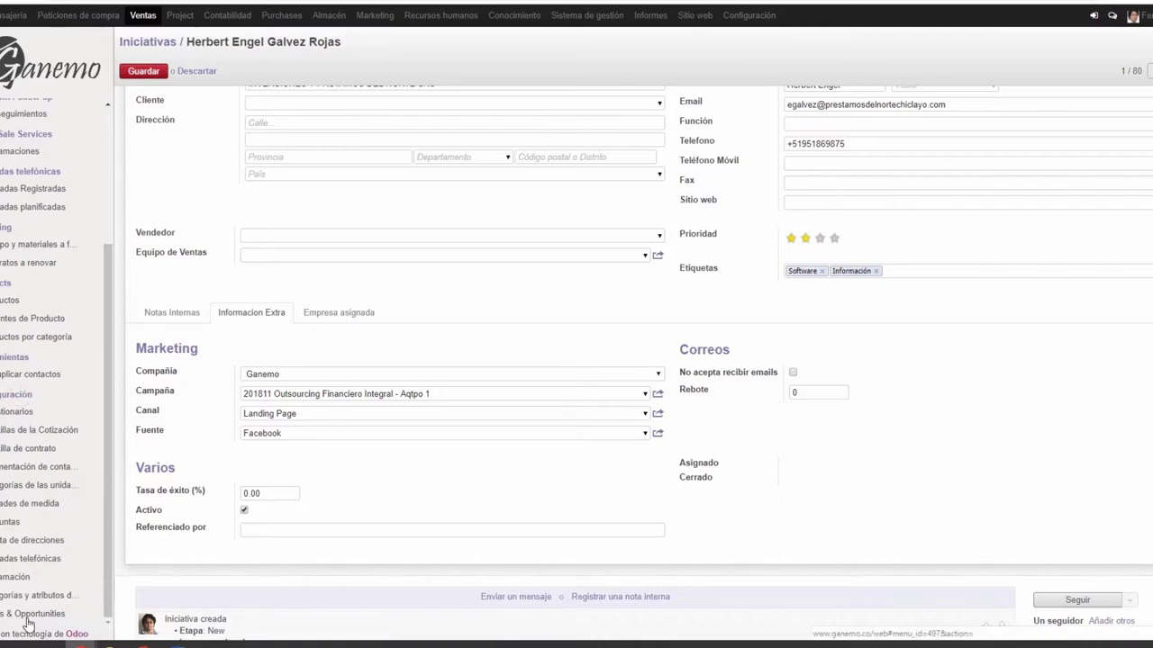
{"action": "scroll", "coordinate": [41, 621], "scroll_direction": "down", "scroll_amount": 3}
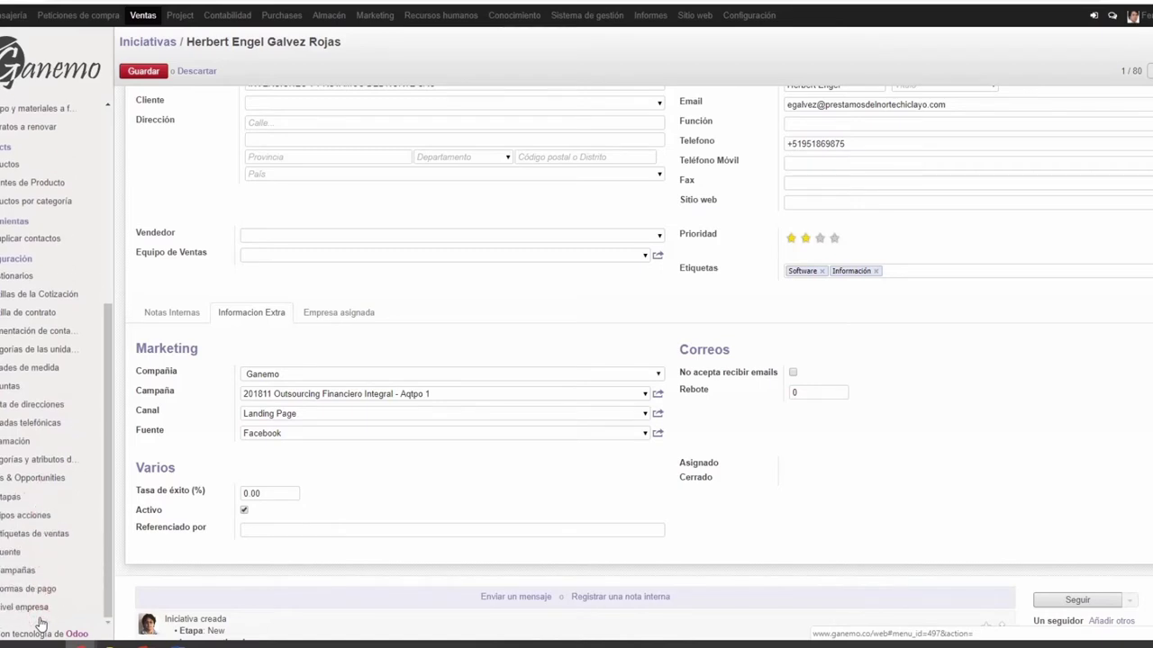
{"action": "left_click", "coordinate": [11, 555]}
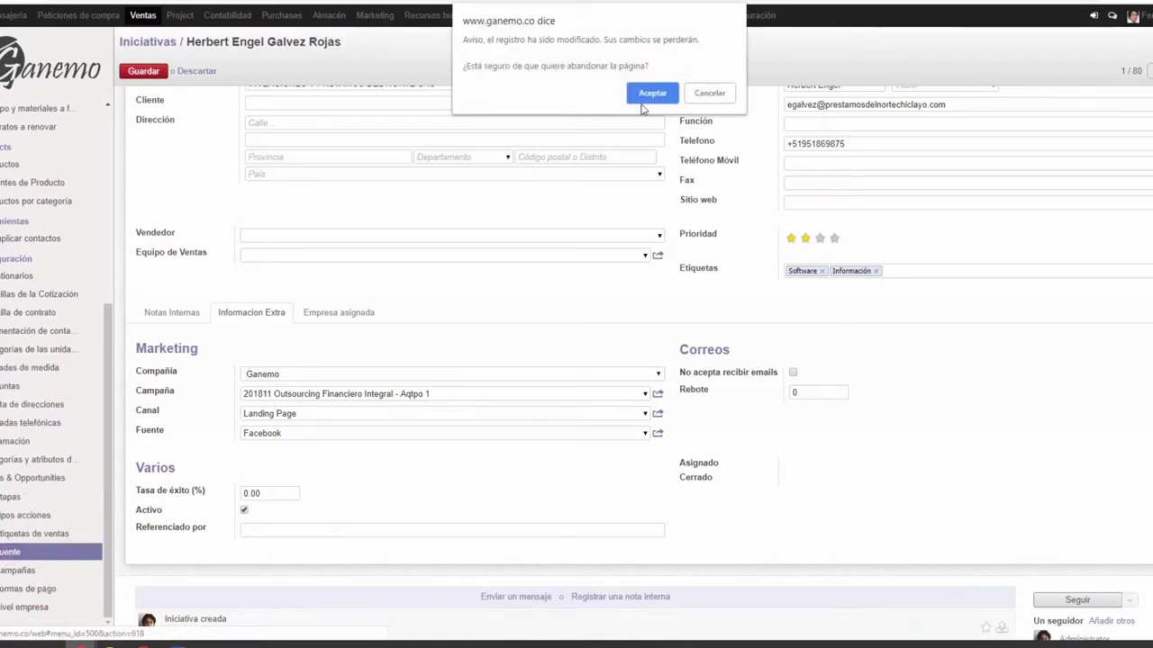
{"action": "left_click", "coordinate": [650, 94]}
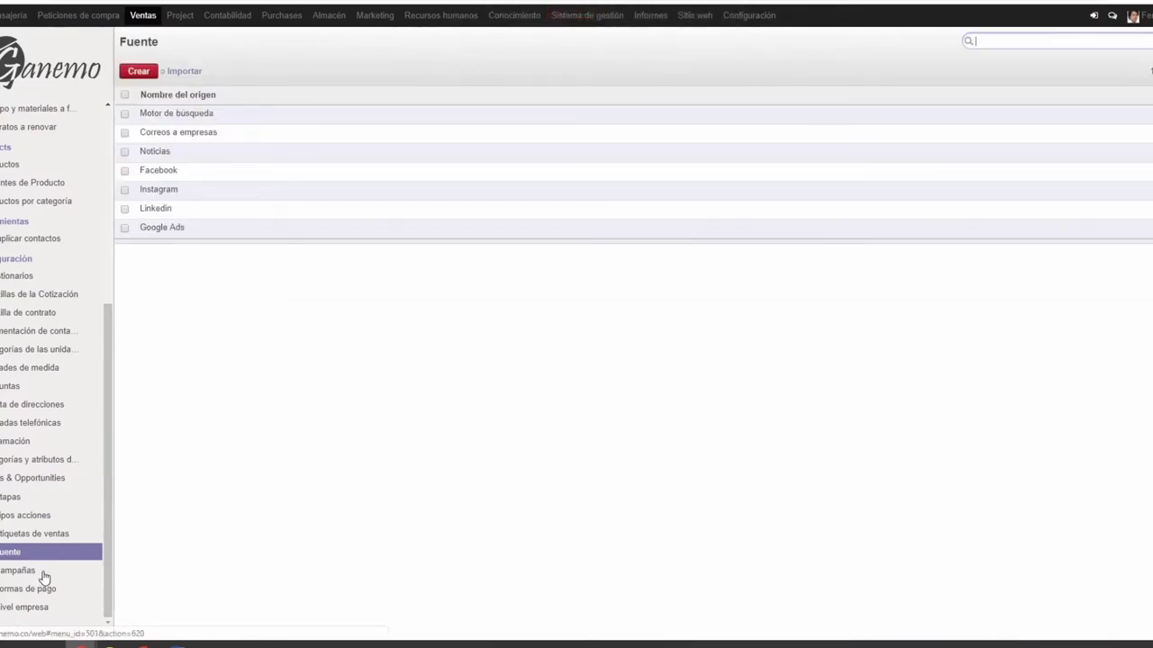
Step: View the Campañas list and the Etiquetas de ventas list
{"action": "left_click", "coordinate": [43, 576]}
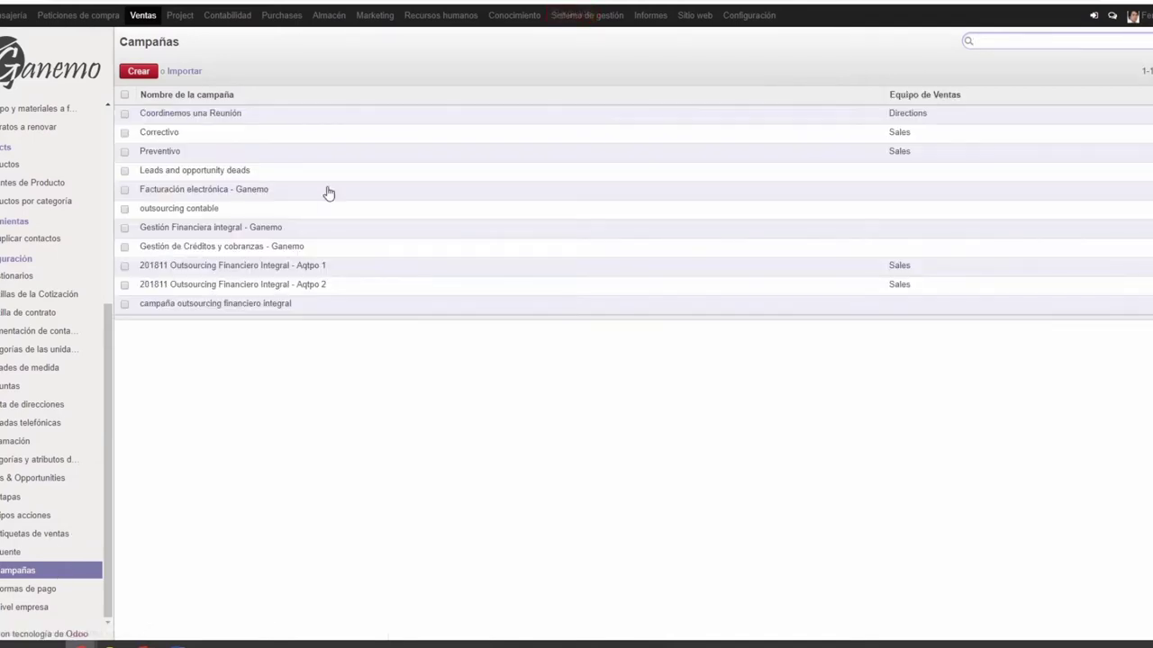
{"action": "left_click", "coordinate": [42, 537]}
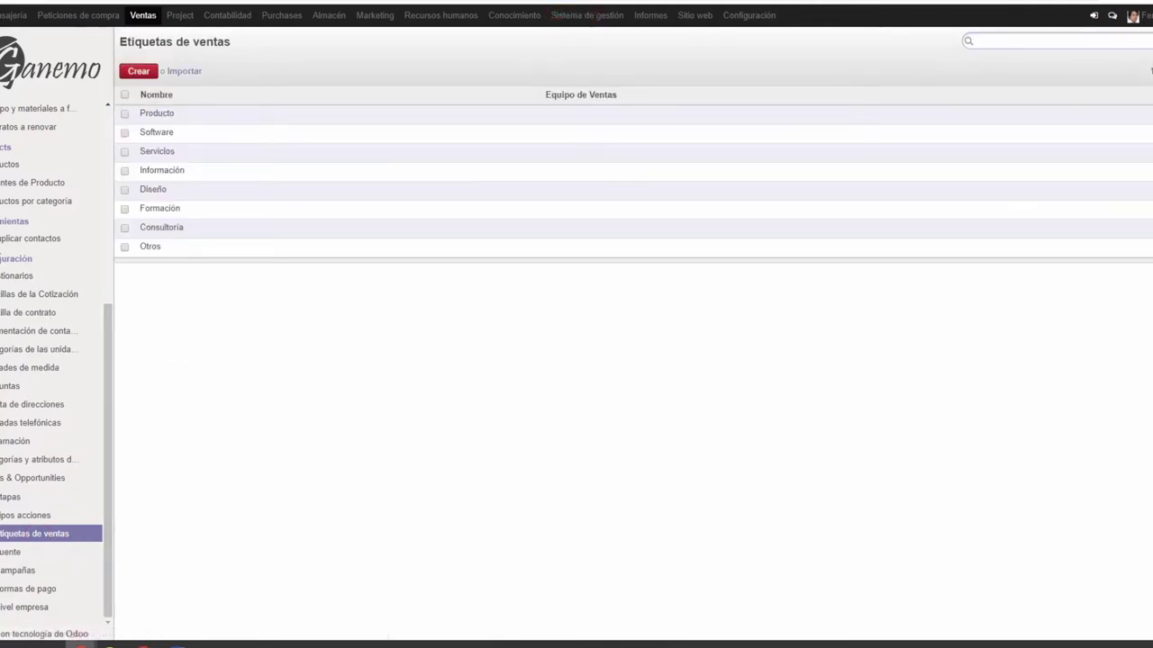
Step: Examine the entries of the sales configuration section, including stages, action types, sales tags, source and campaigns
{"action": "left_click_drag", "start_coordinate": [2, 259], "coordinate": [36, 265]}
{"action": "left_click", "coordinate": [7, 260]}
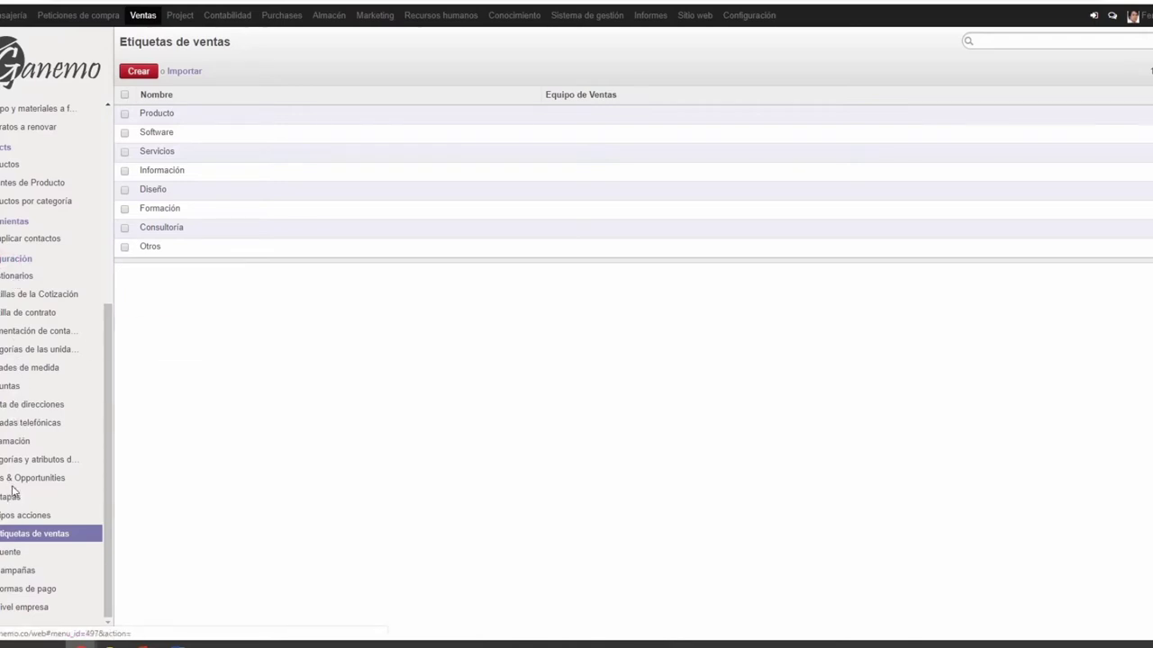
{"action": "scroll", "coordinate": [13, 486], "scroll_direction": "up", "scroll_amount": 3}
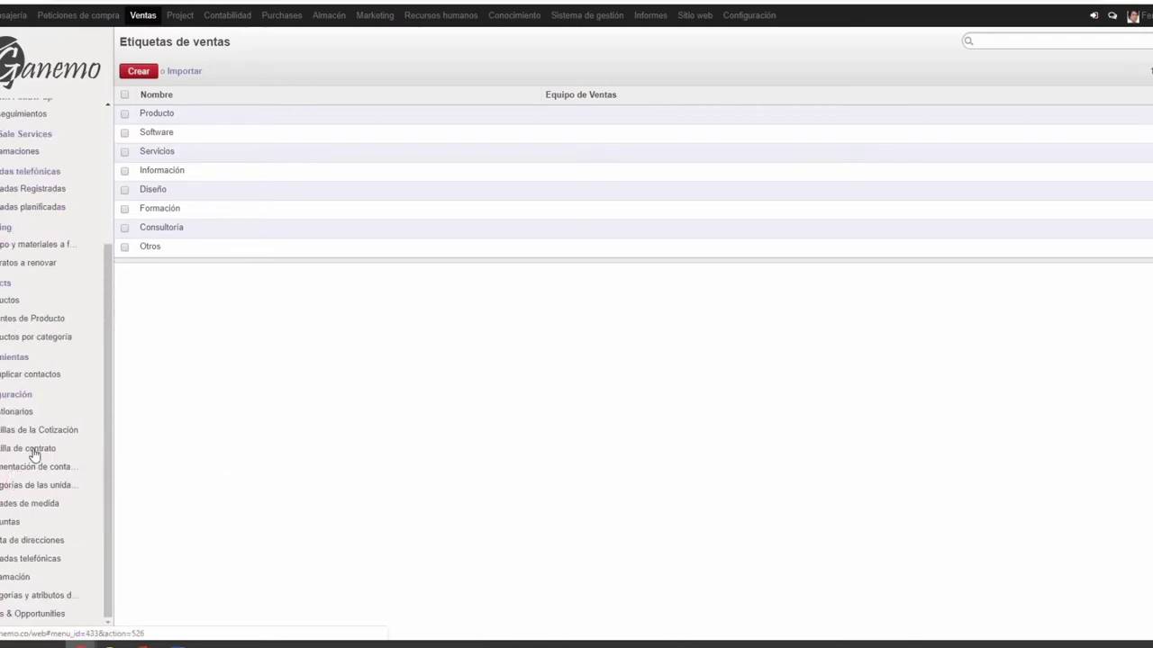
{"action": "scroll", "coordinate": [31, 452], "scroll_direction": "up", "scroll_amount": 5}
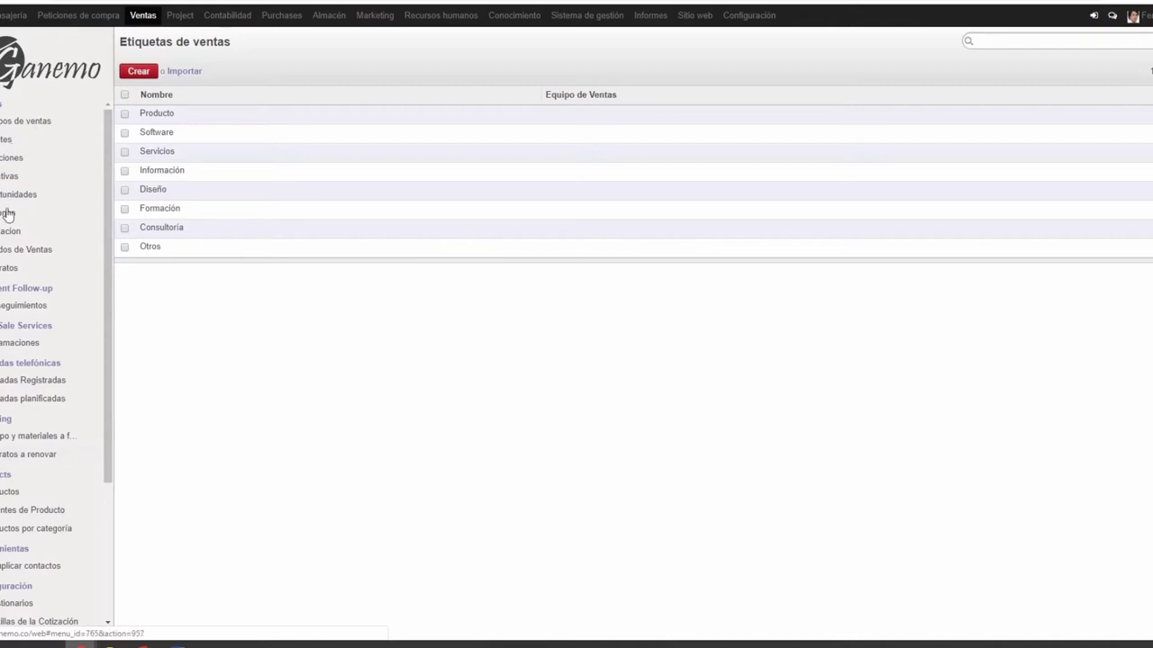
{"action": "scroll", "coordinate": [34, 511], "scroll_direction": "down", "scroll_amount": 2}
{"action": "scroll", "coordinate": [34, 512], "scroll_direction": "down", "scroll_amount": 2}
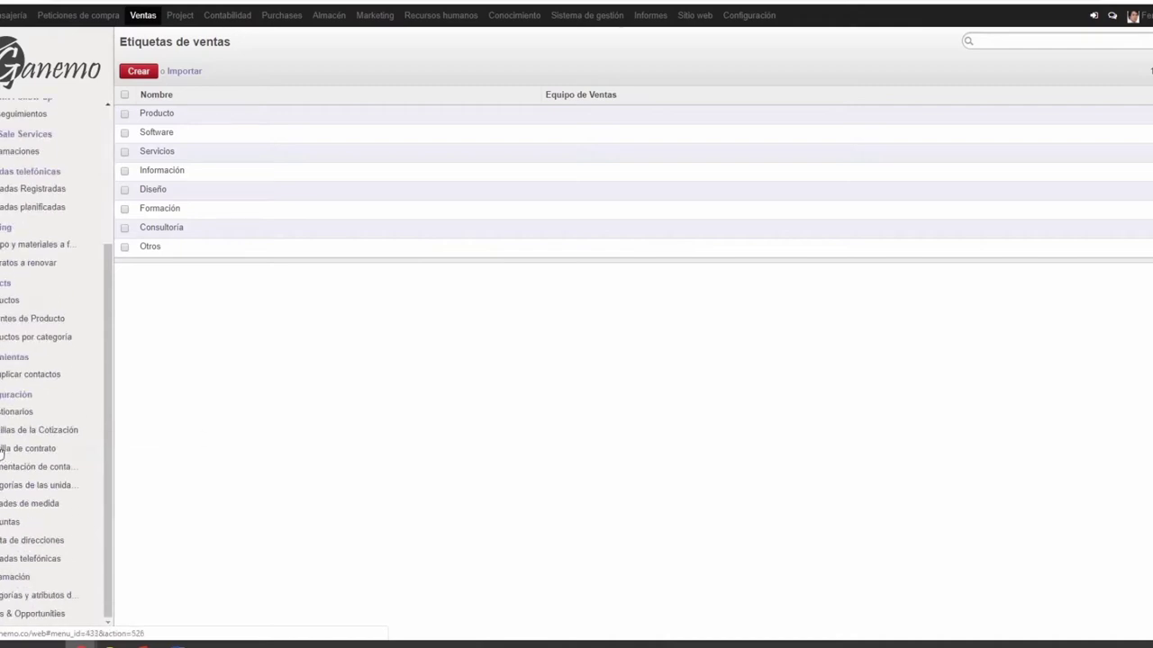
{"action": "double_click", "coordinate": [27, 394]}
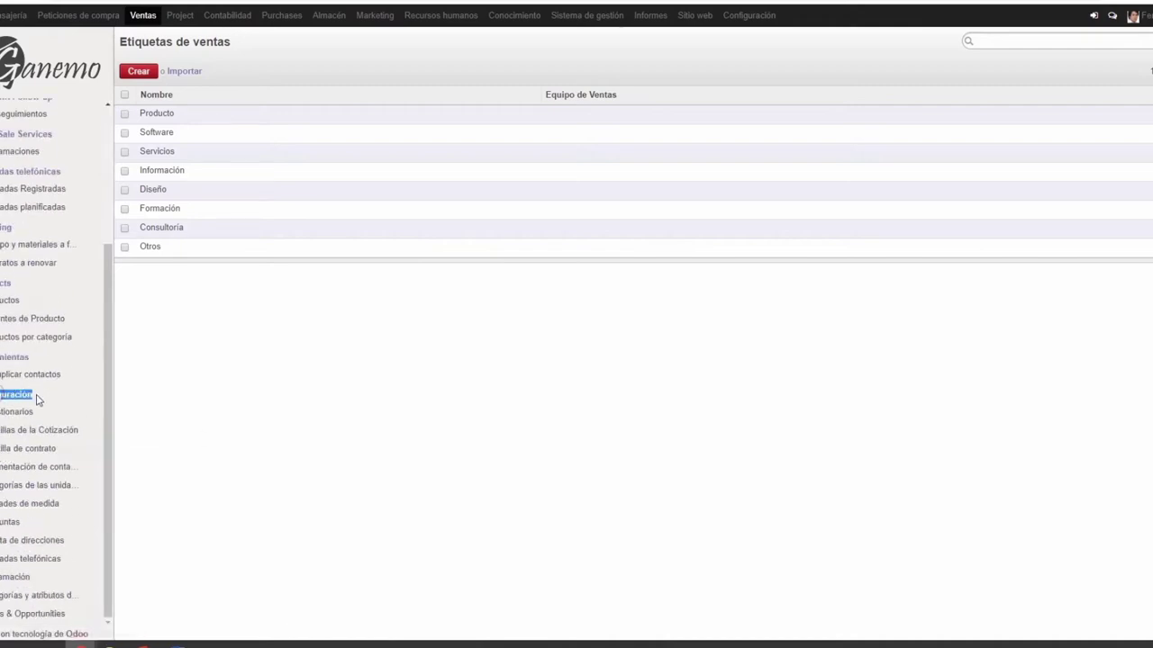
{"action": "left_click", "coordinate": [14, 397]}
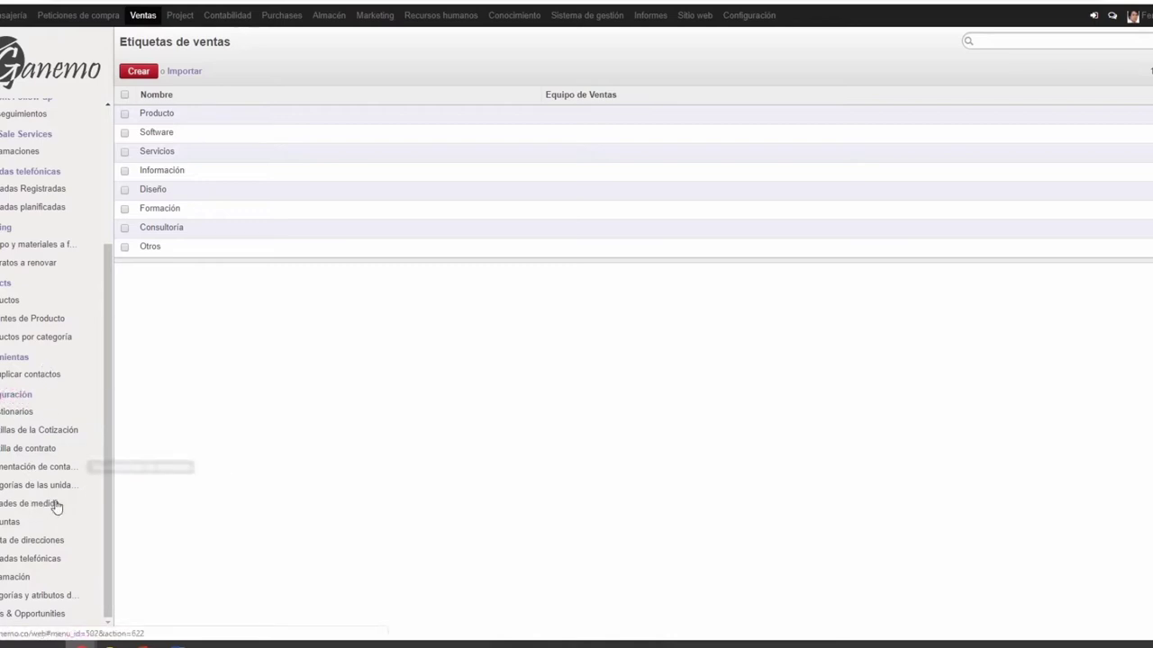
{"action": "scroll", "coordinate": [51, 549], "scroll_direction": "down", "scroll_amount": 3}
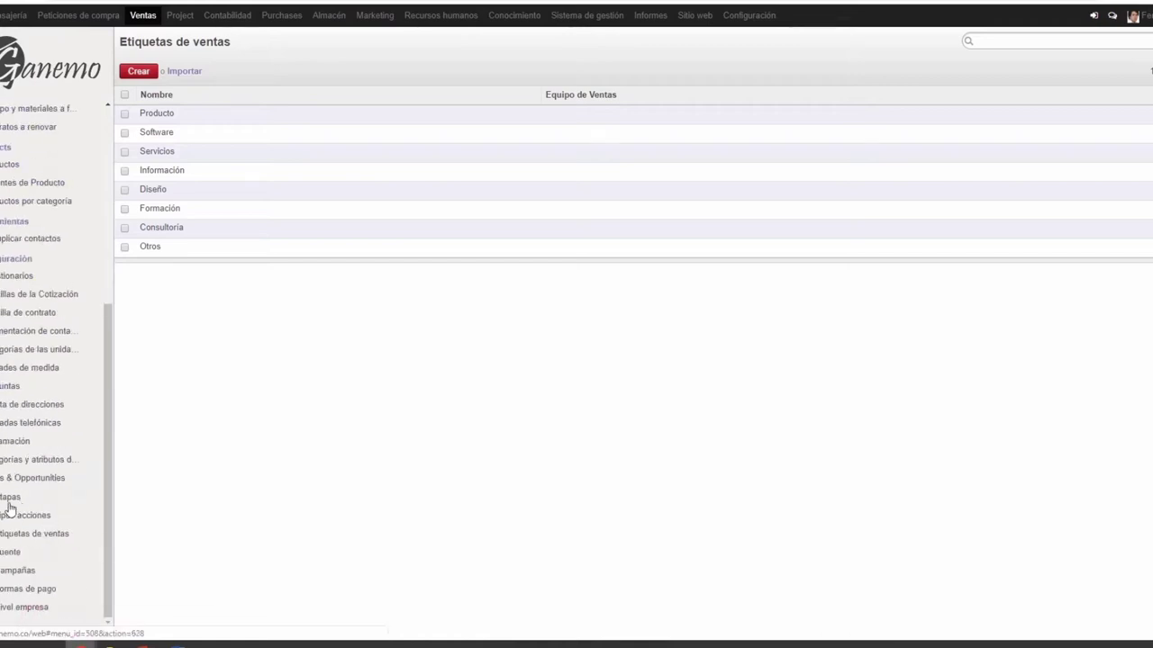
{"action": "scroll", "coordinate": [20, 619], "scroll_direction": "up", "scroll_amount": 3}
{"action": "scroll", "coordinate": [20, 619], "scroll_direction": "down", "scroll_amount": 3}
{"action": "scroll", "coordinate": [34, 510], "scroll_direction": "up", "scroll_amount": 7}
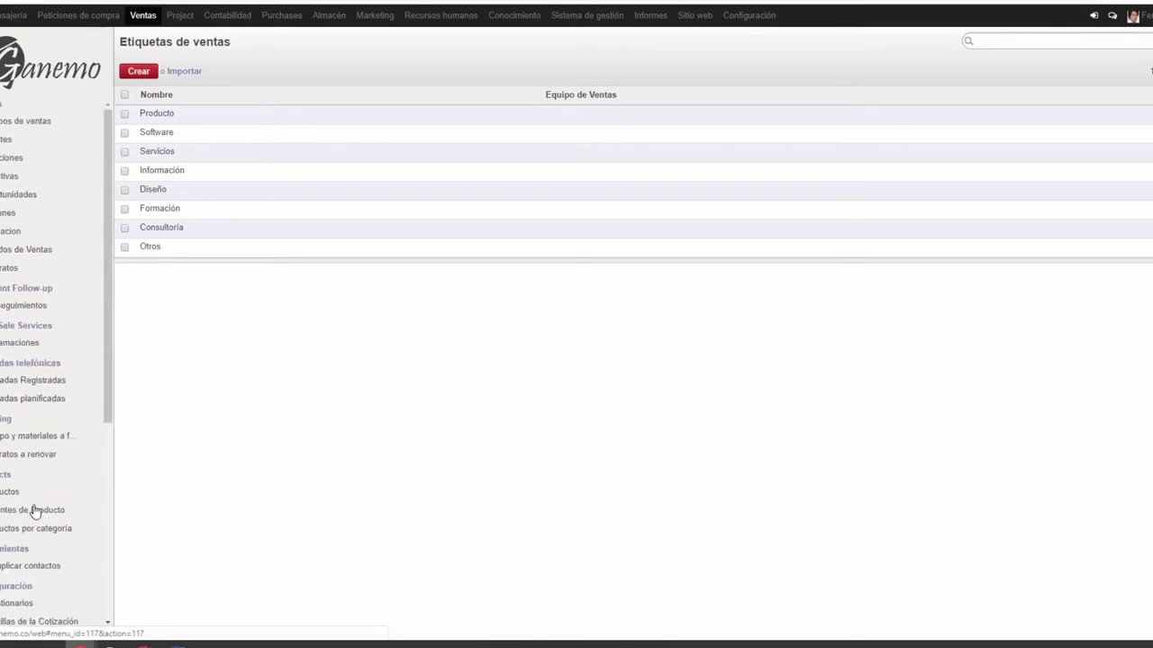
Step: View the extra information of the newest initiative and return to the initiatives list
{"action": "left_click", "coordinate": [25, 179]}
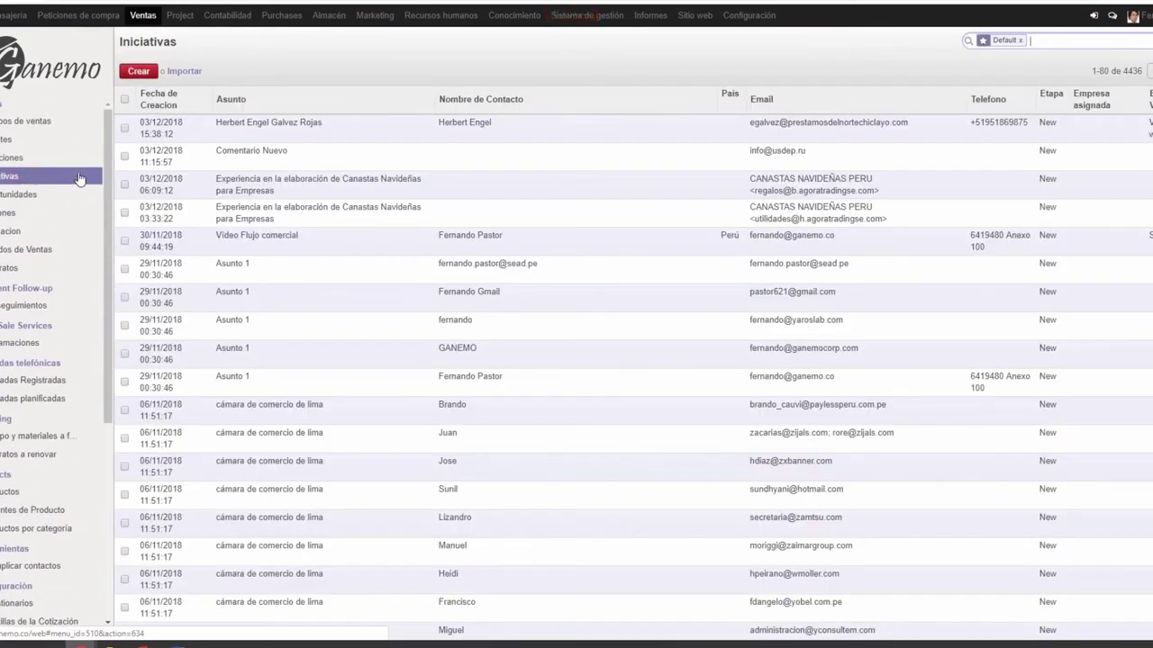
{"action": "left_click", "coordinate": [308, 138]}
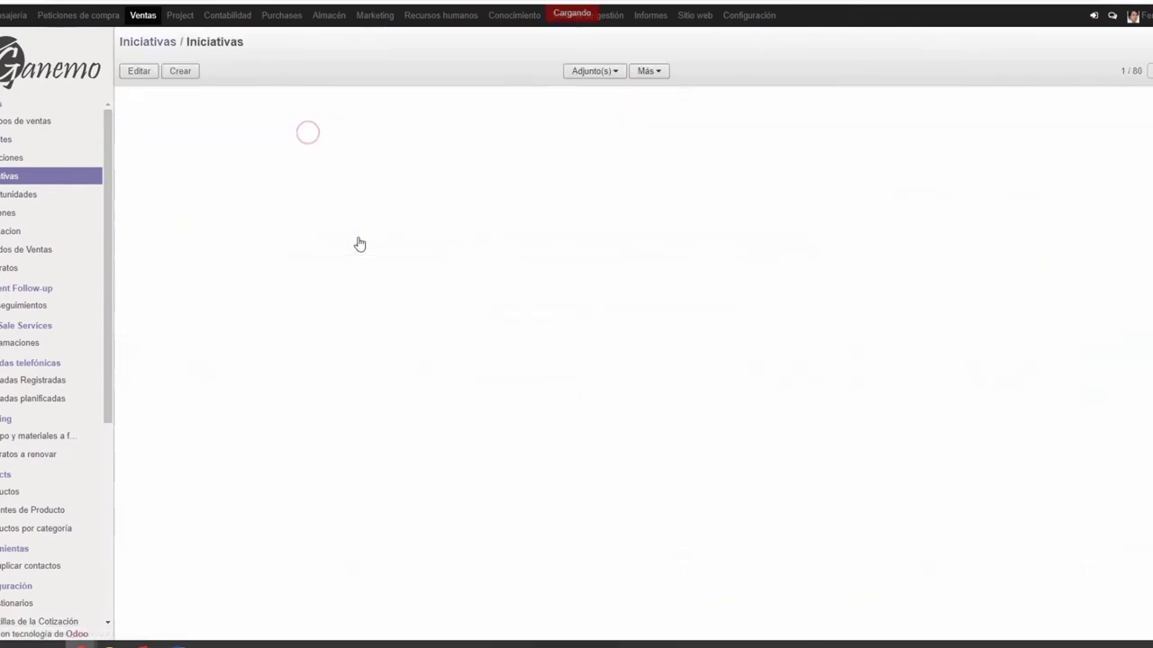
{"action": "left_click", "coordinate": [251, 364]}
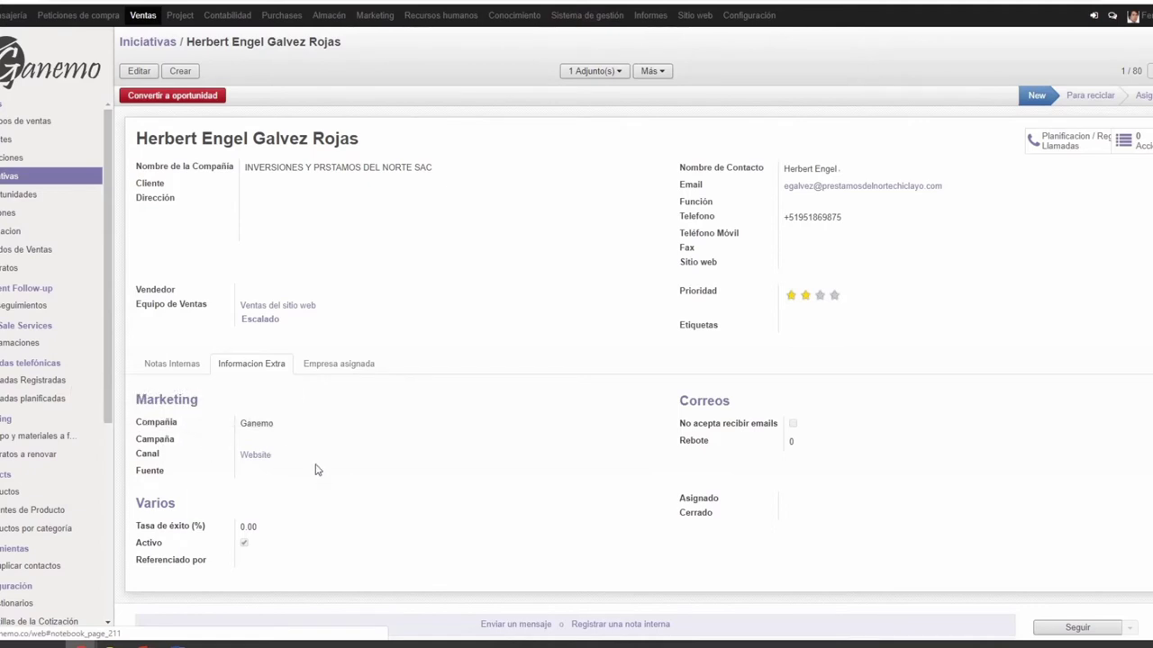
{"action": "left_click", "coordinate": [45, 183]}
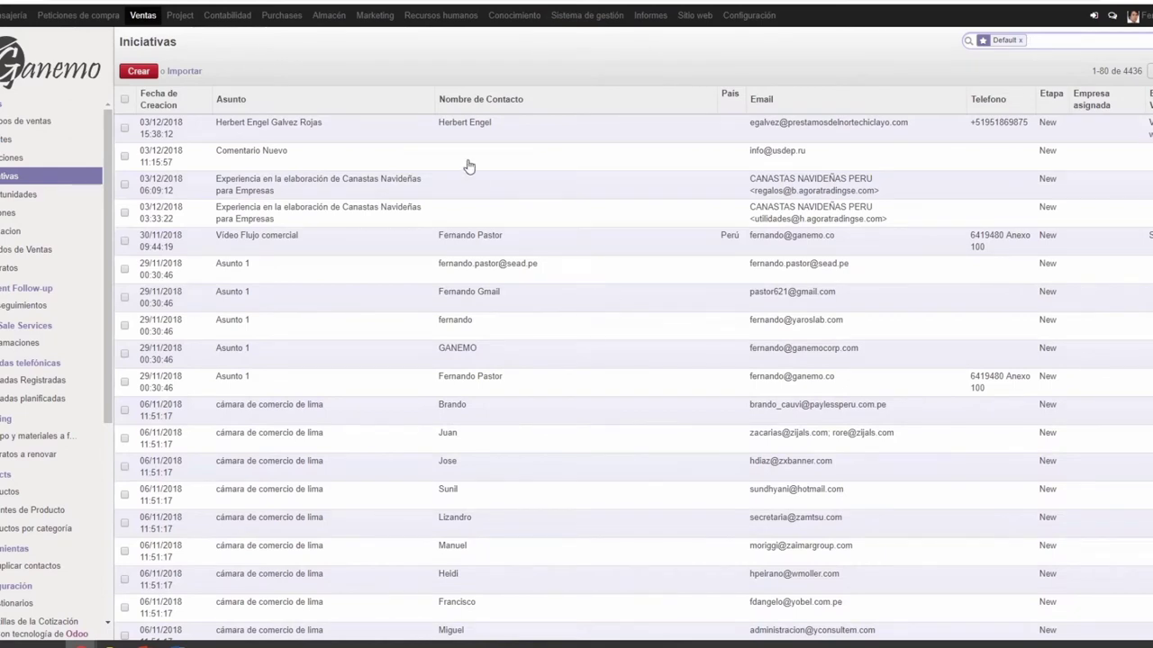
Step: Try the campaign Facturación electrónica - Ganemo in the newest initiative's extra information and discard the changes
{"action": "left_click", "coordinate": [462, 135]}
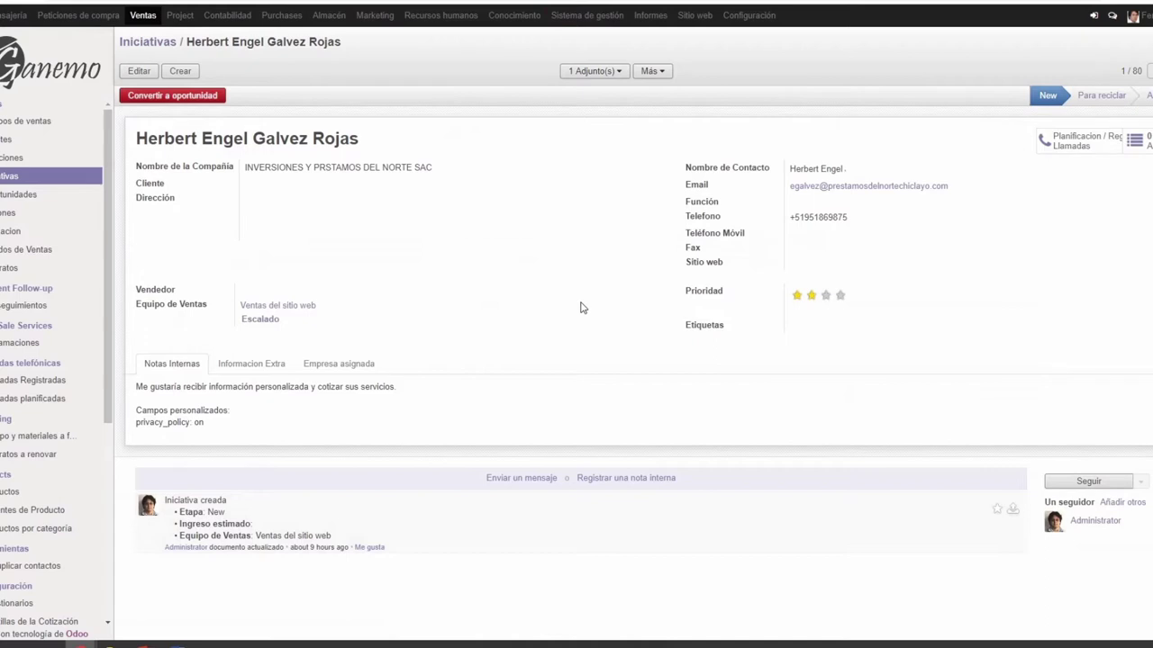
{"action": "left_click", "coordinate": [251, 364]}
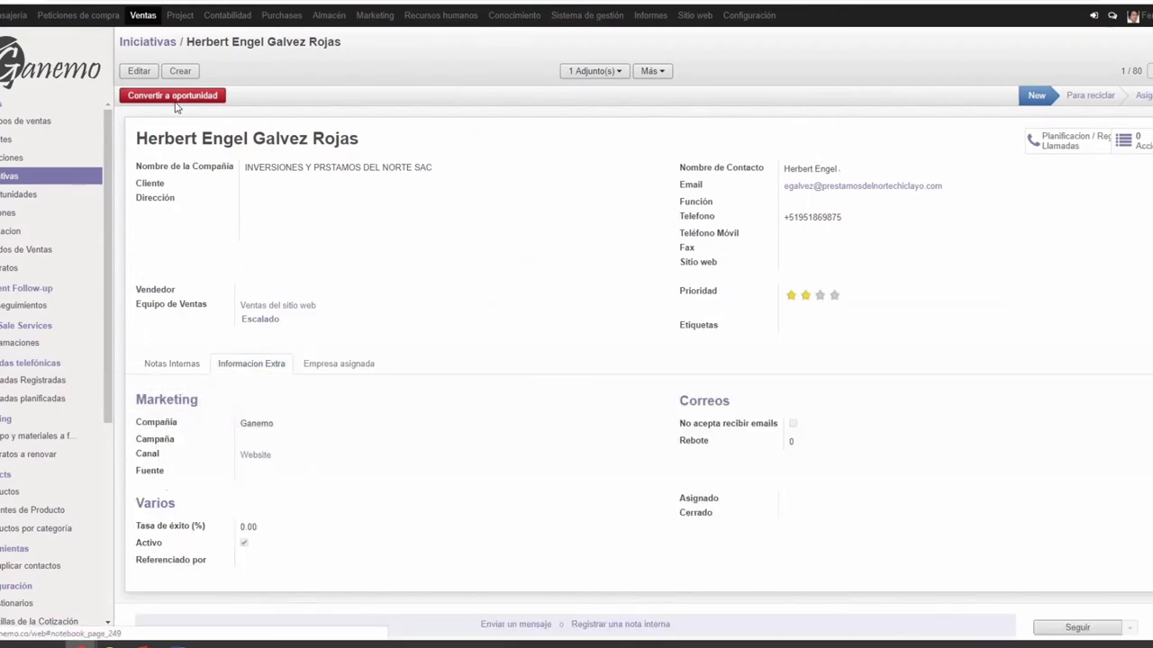
{"action": "left_click", "coordinate": [136, 71]}
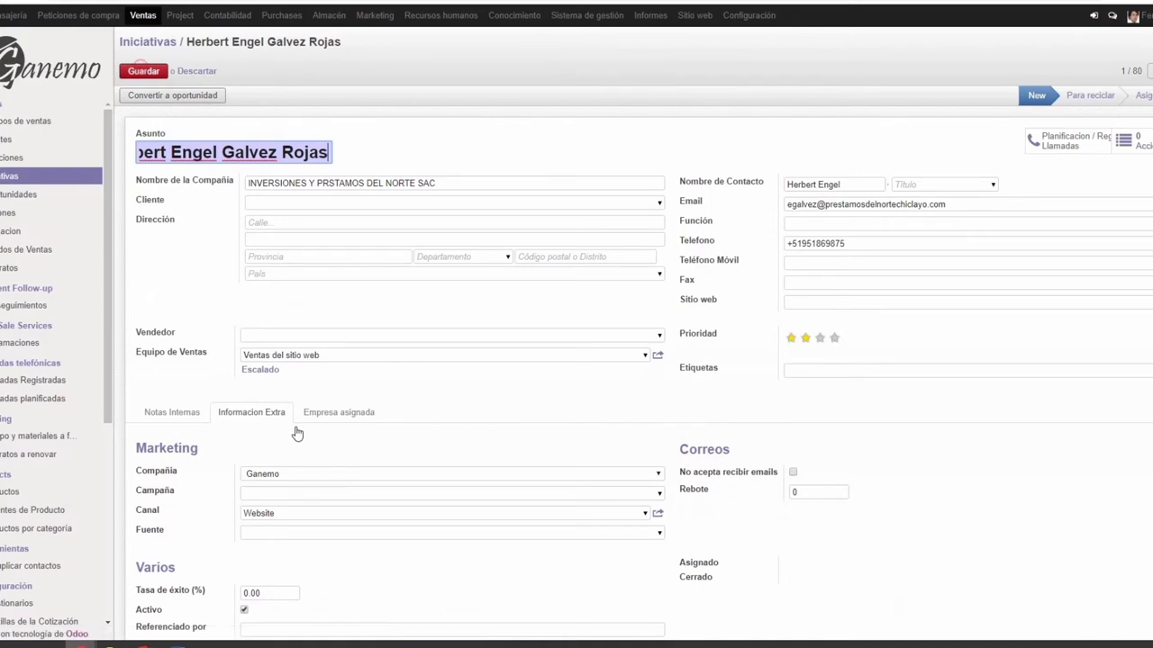
{"action": "left_click", "coordinate": [290, 489]}
{"action": "key", "text": "Return"}
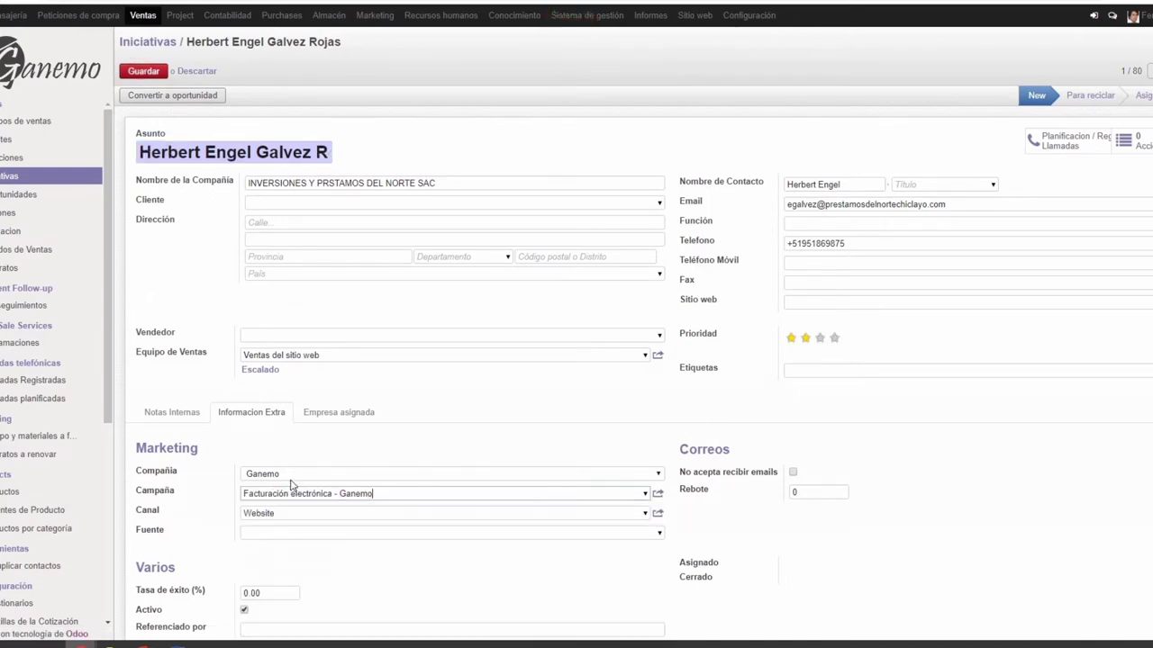
{"action": "left_click", "coordinate": [198, 74]}
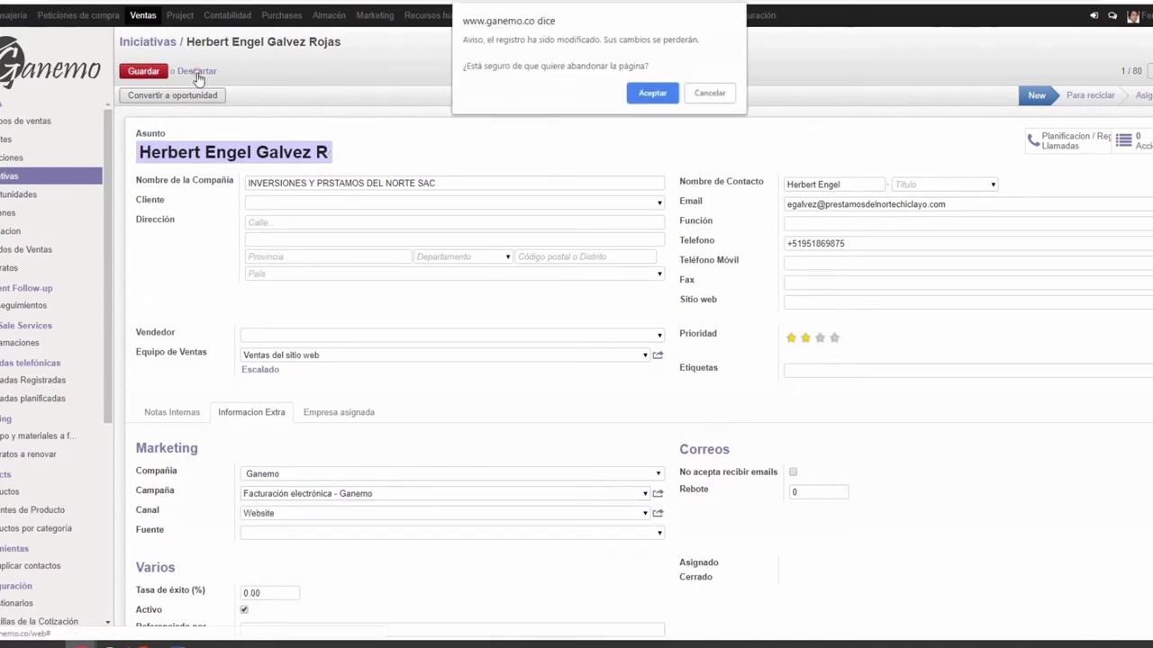
{"action": "left_click", "coordinate": [634, 88]}
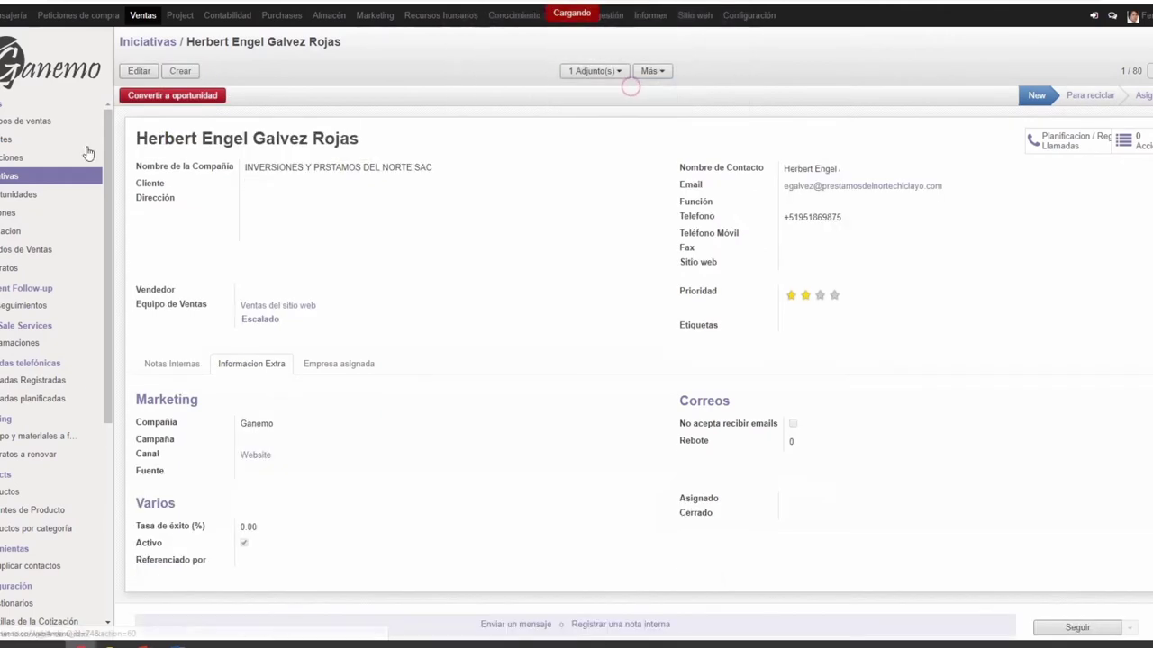
Step: Start Edición Masiva (Convertir a Iniciativas) for all customers on the first page of the Clientes list
{"action": "left_click", "coordinate": [18, 141]}
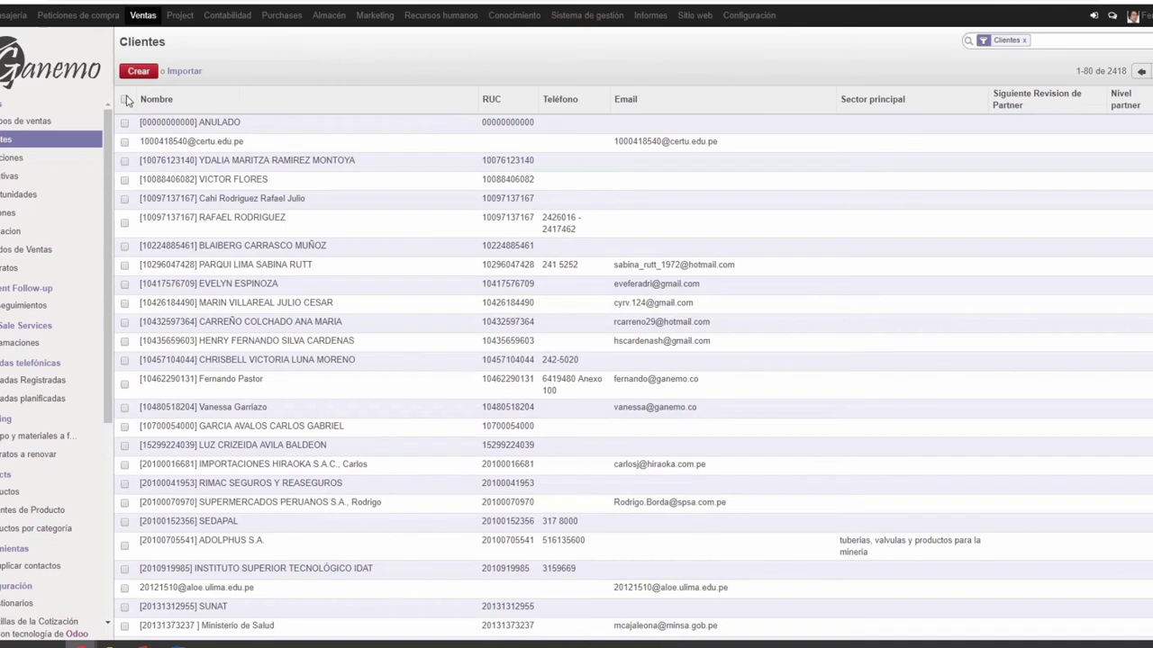
{"action": "left_click", "coordinate": [124, 98]}
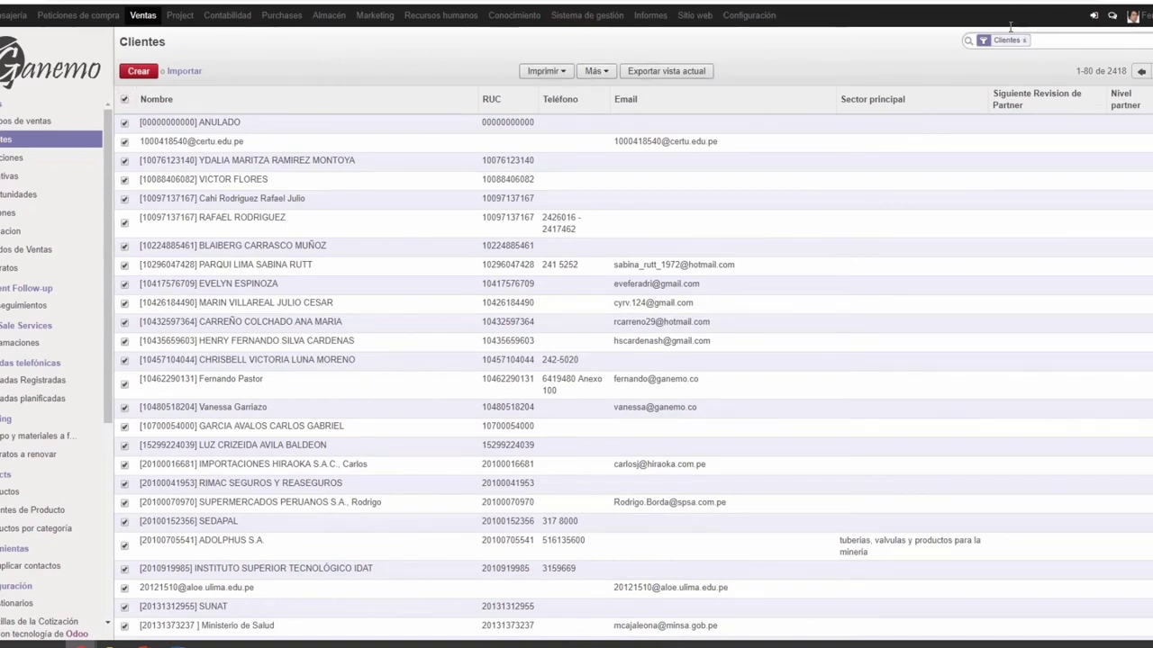
{"action": "left_click", "coordinate": [597, 71]}
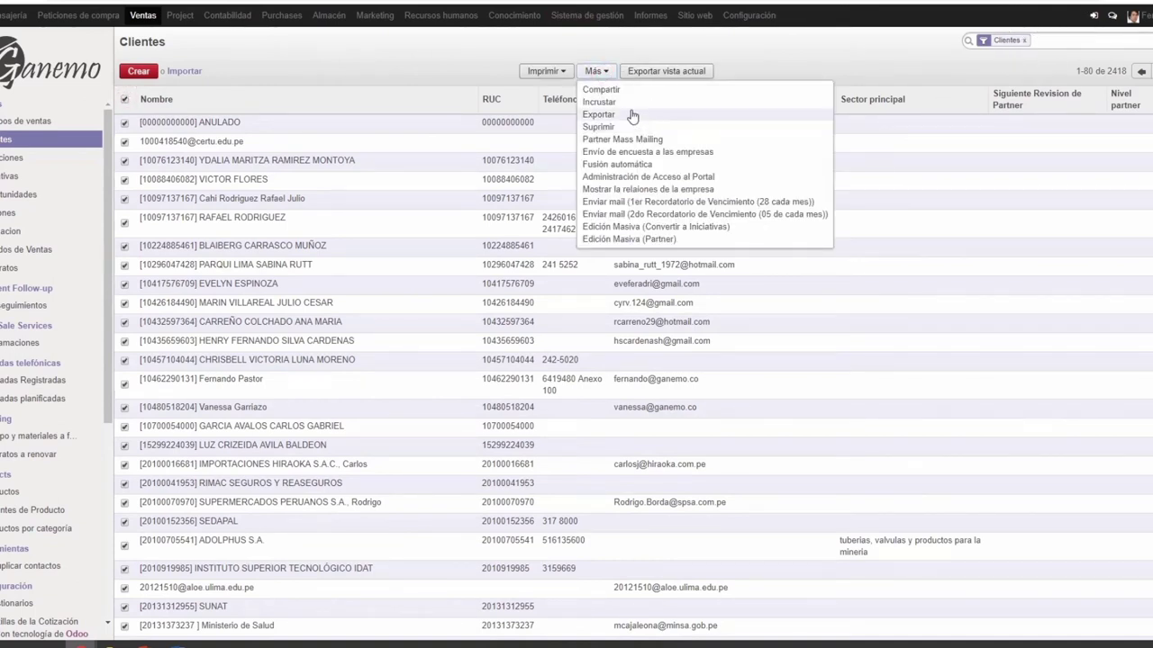
{"action": "left_click", "coordinate": [664, 227]}
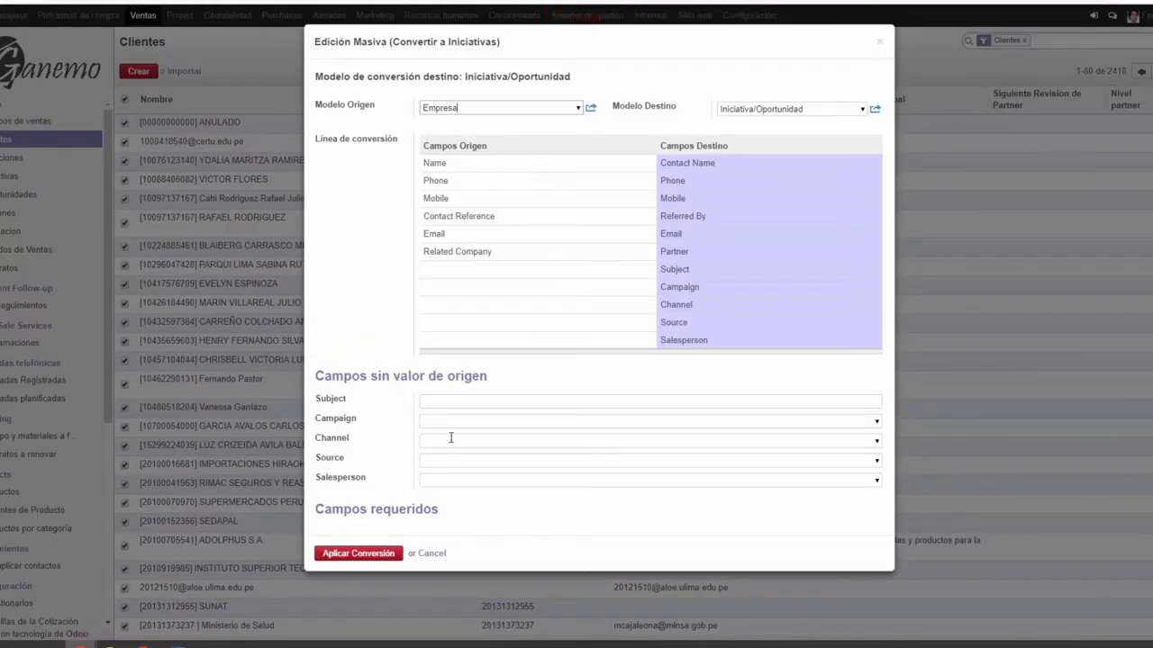
Step: Set the mass conversion's Campaign to 201811 Outsourcing Financiero Integral - Aqtpo 1 and its Channel to Email
{"action": "left_click", "coordinate": [453, 415]}
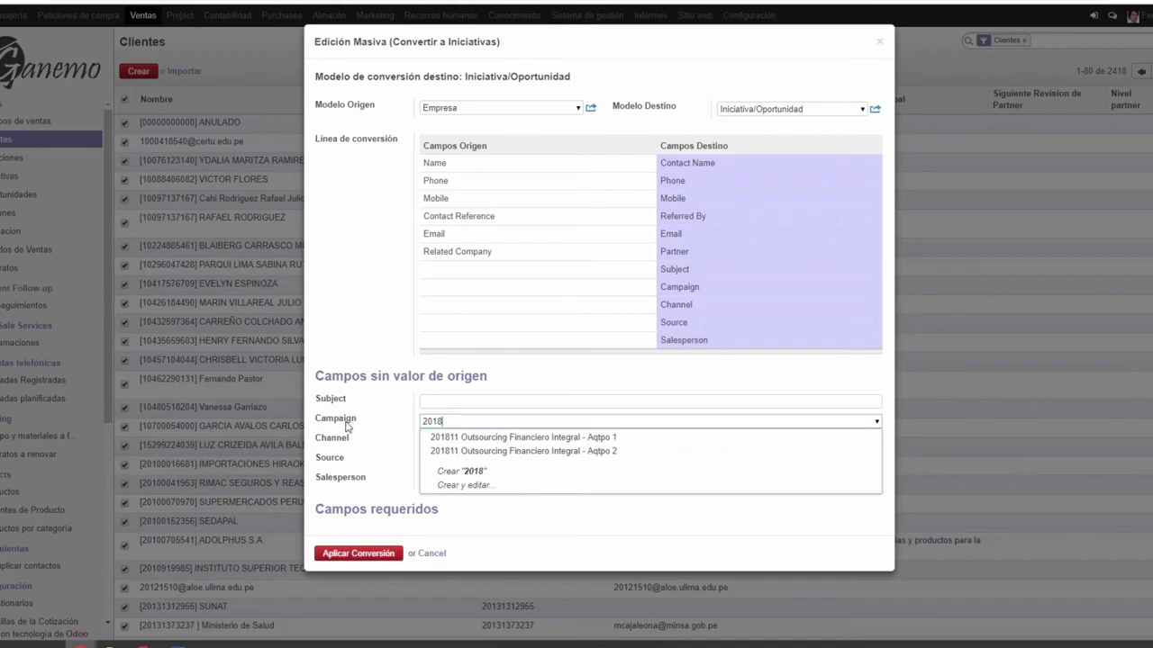
{"action": "left_click", "coordinate": [476, 439]}
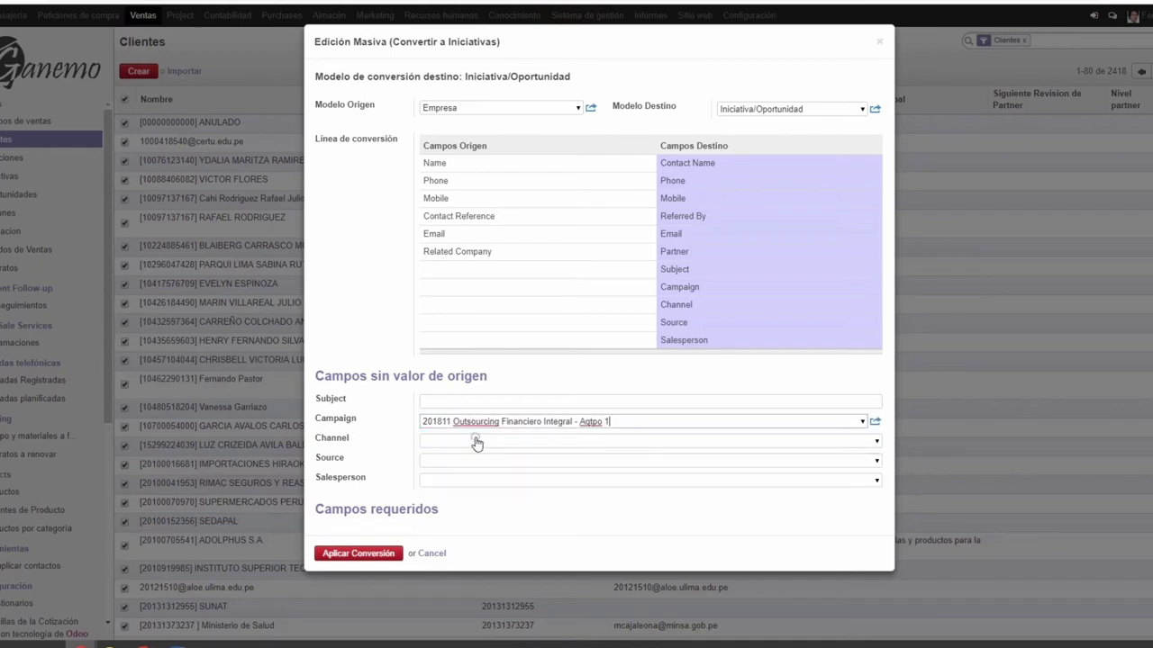
{"action": "left_click", "coordinate": [445, 439]}
{"action": "key", "text": "Down"}
{"action": "key", "text": "Down"}
{"action": "key", "text": "Down"}
{"action": "key", "text": "Down"}
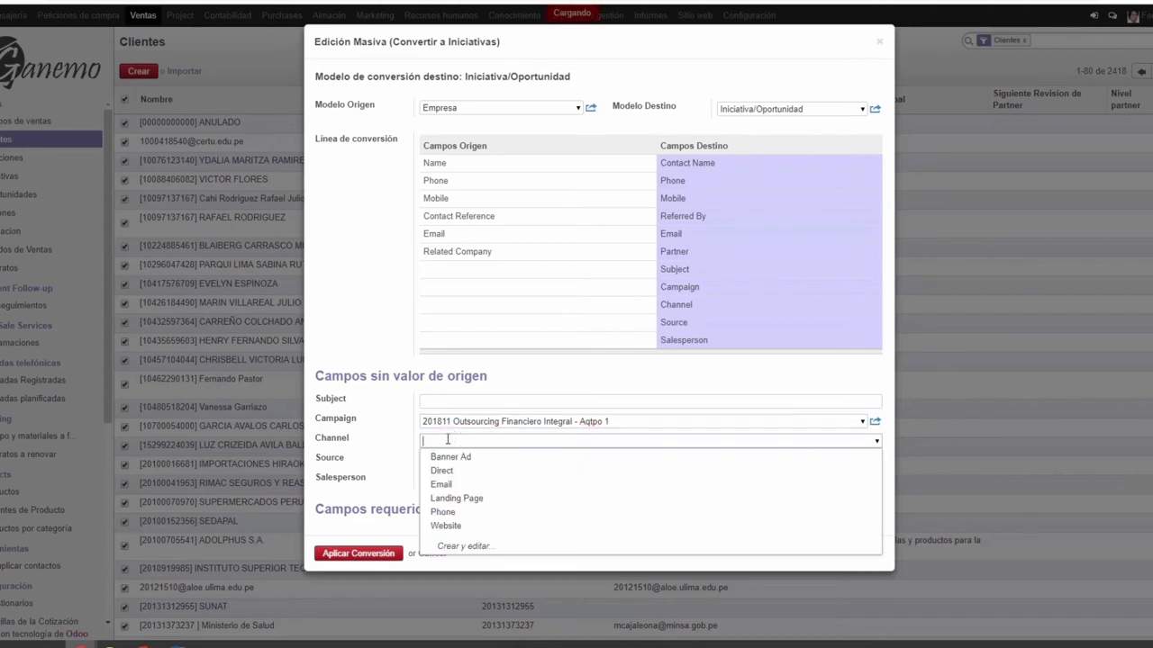
{"action": "key", "text": "Return"}
Step: Set the Source of the mass conversion to Facebook
{"action": "left_click", "coordinate": [450, 462]}
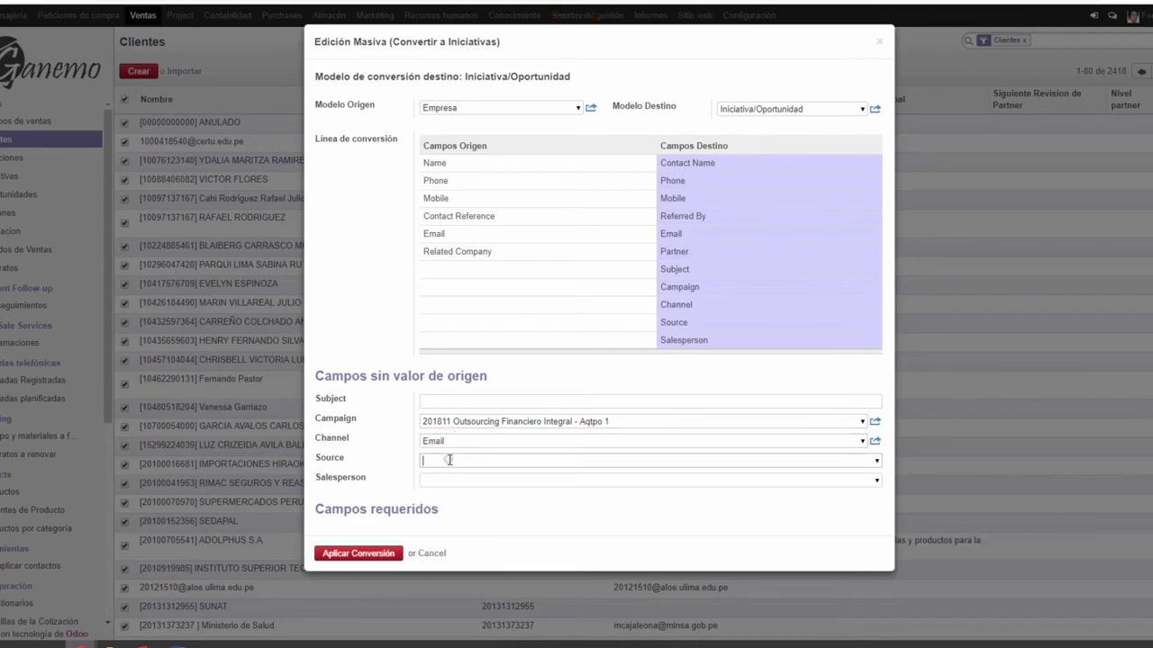
{"action": "key", "text": "Down"}
{"action": "key", "text": "Down"}
{"action": "key", "text": "Down"}
{"action": "key", "text": "Down"}
{"action": "key", "text": "Down"}
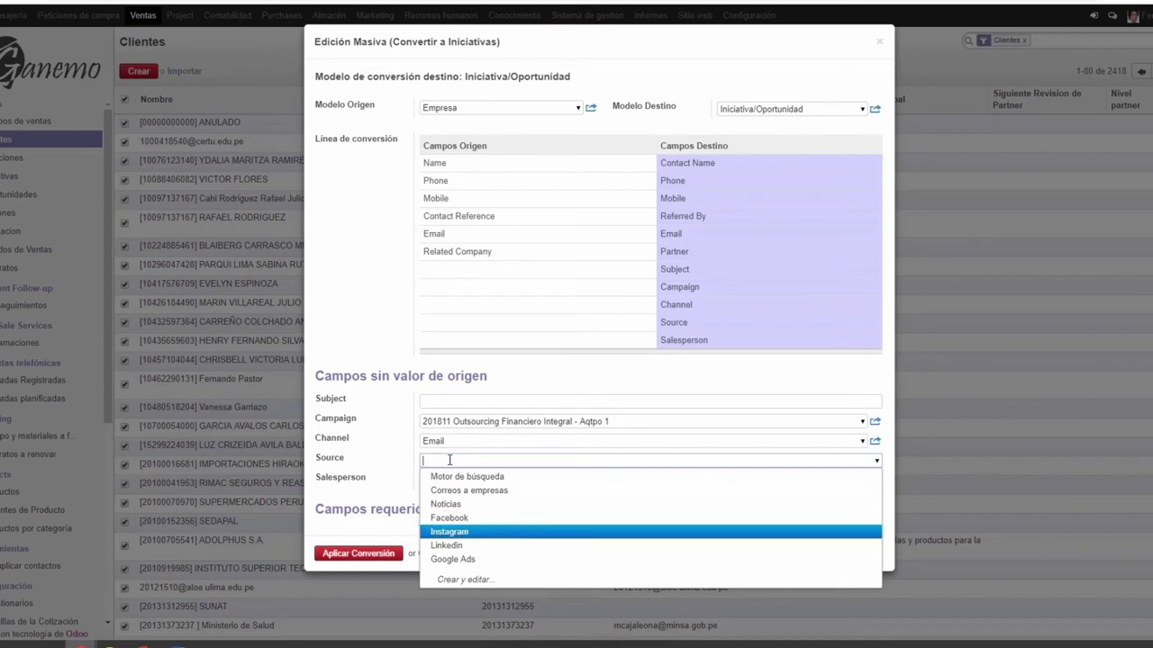
{"action": "key", "text": "Up"}
{"action": "key", "text": "Return"}
Step: Assign a salesperson in the mass conversion and cancel it without applying
{"action": "left_click", "coordinate": [450, 480]}
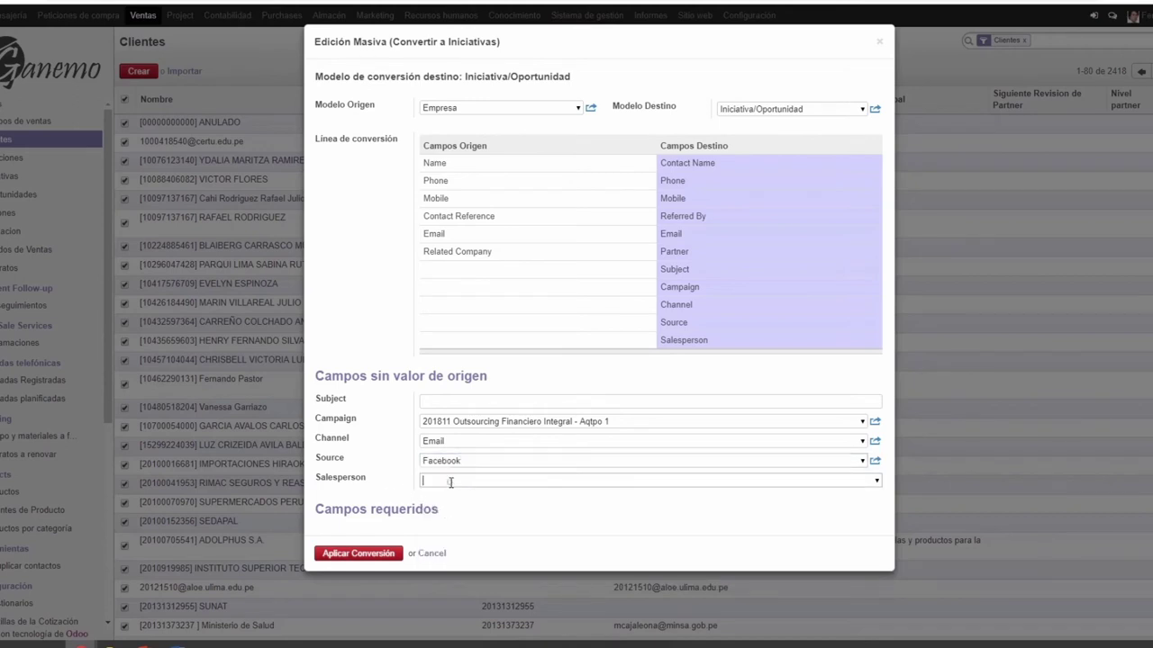
{"action": "key", "text": "Down"}
{"action": "key", "text": "Down"}
{"action": "key", "text": "Return"}
{"action": "left_click", "coordinate": [473, 402]}
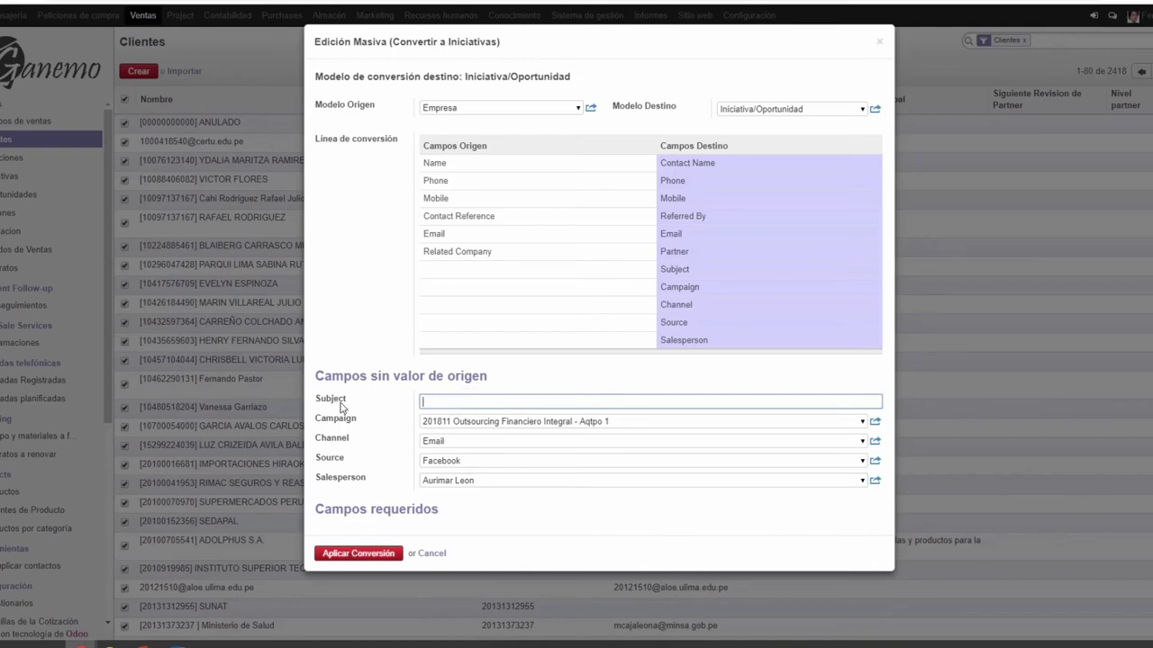
{"action": "left_click", "coordinate": [434, 553]}
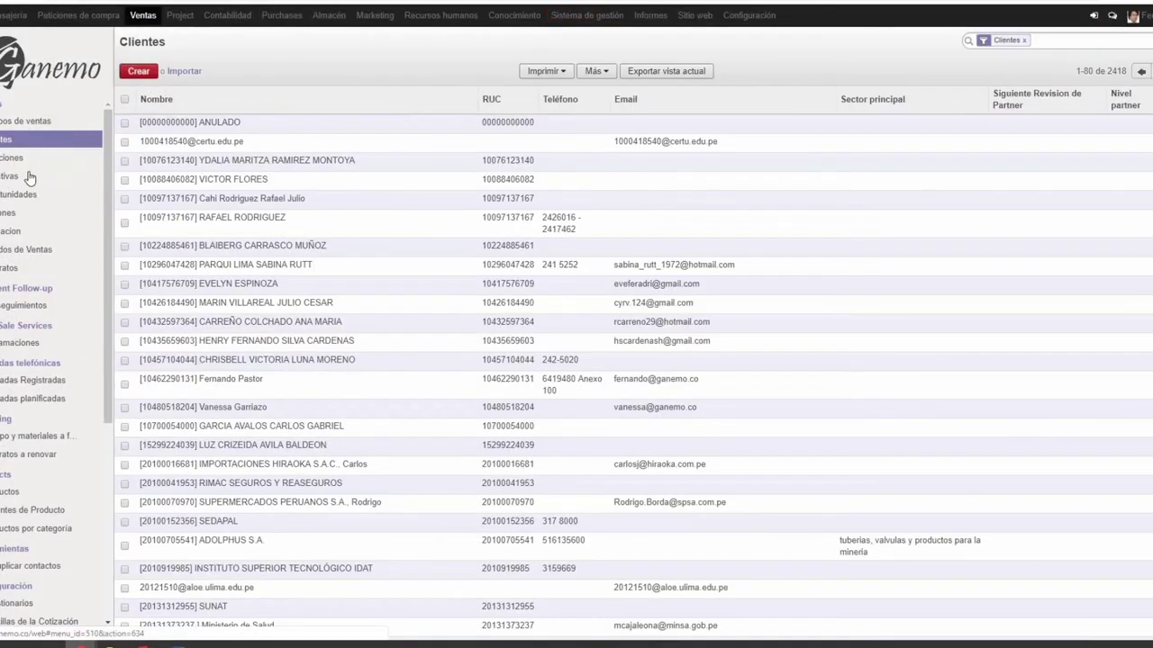
Step: Open the newest initiative's extra information for editing and go through its Campaña, Canal and Fuente fields
{"action": "left_click", "coordinate": [30, 177]}
{"action": "left_click", "coordinate": [360, 129]}
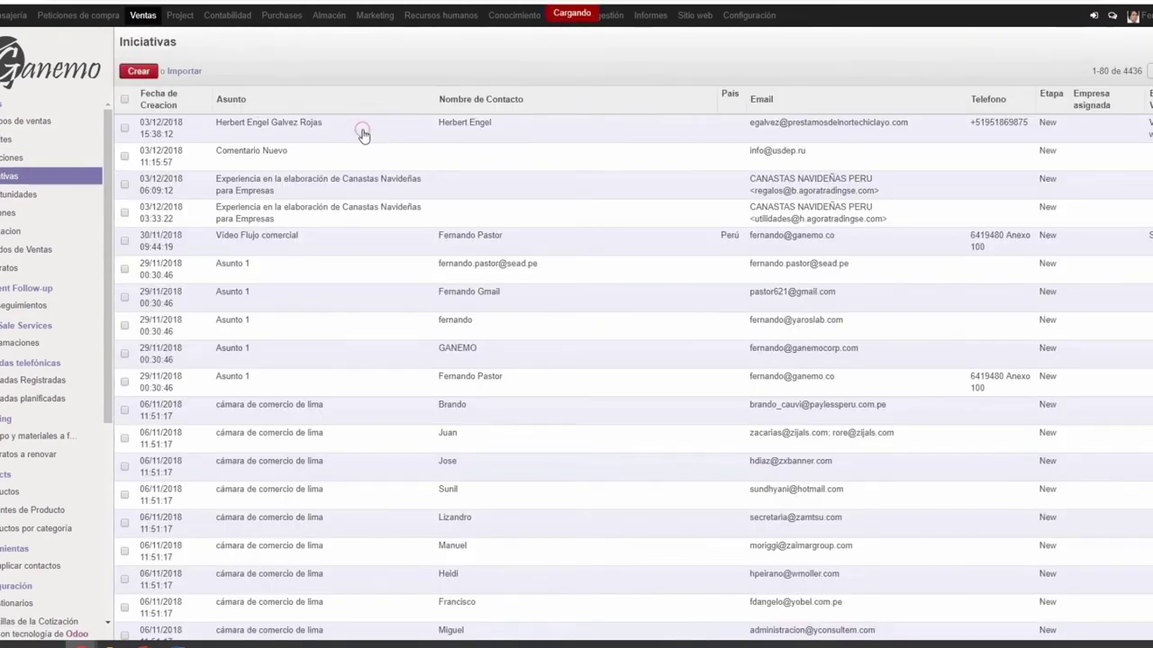
{"action": "left_click", "coordinate": [262, 363]}
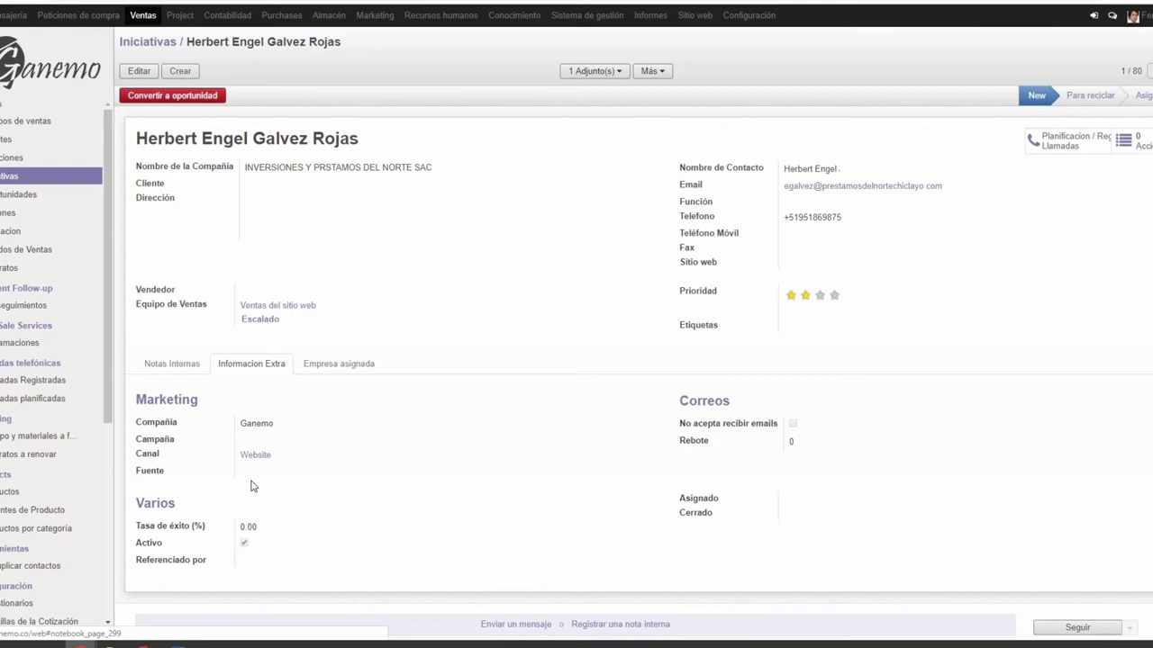
{"action": "left_click", "coordinate": [139, 70]}
{"action": "scroll", "coordinate": [203, 514], "scroll_direction": "down", "scroll_amount": 2}
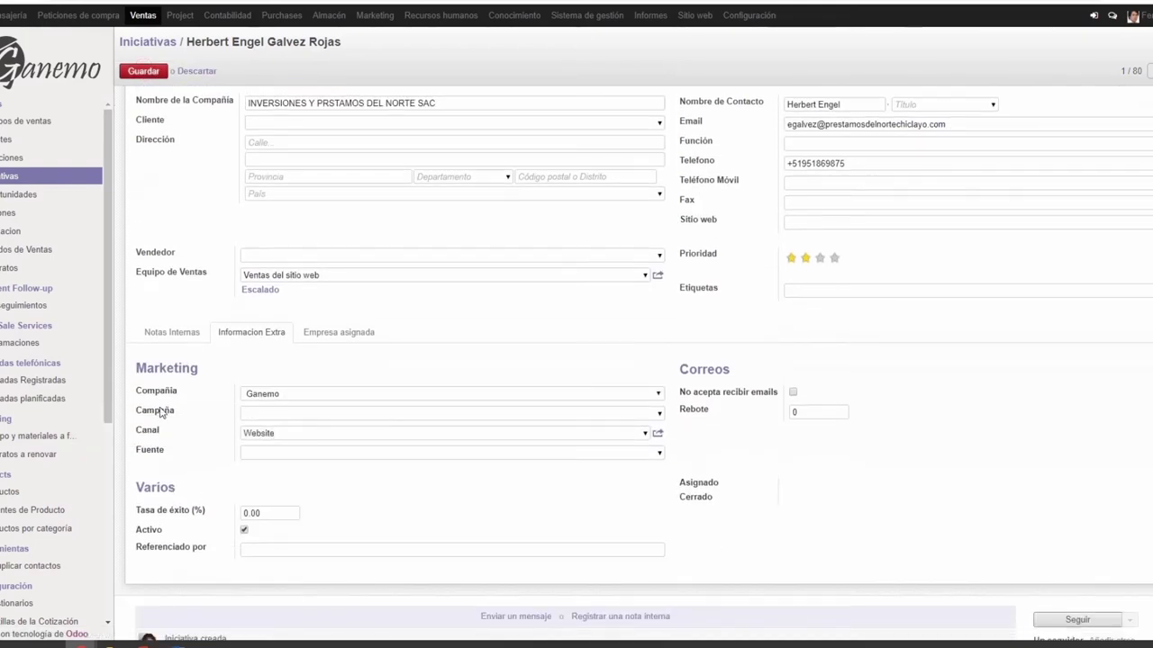
{"action": "left_click", "coordinate": [271, 414]}
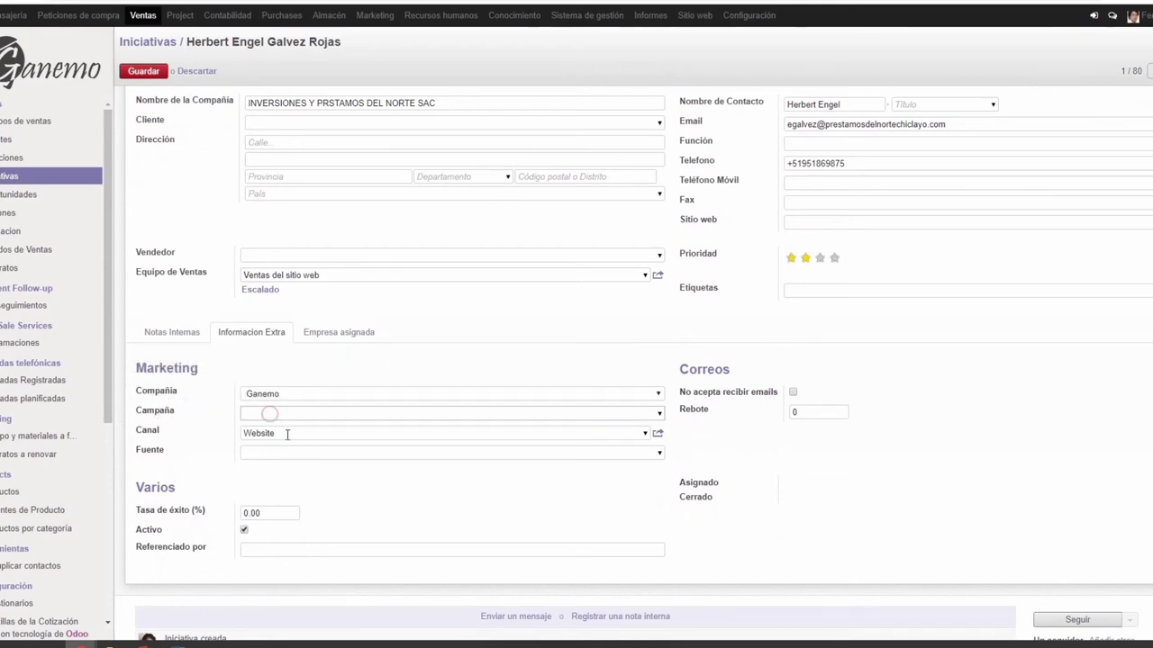
{"action": "left_click", "coordinate": [288, 435]}
{"action": "left_click", "coordinate": [287, 452]}
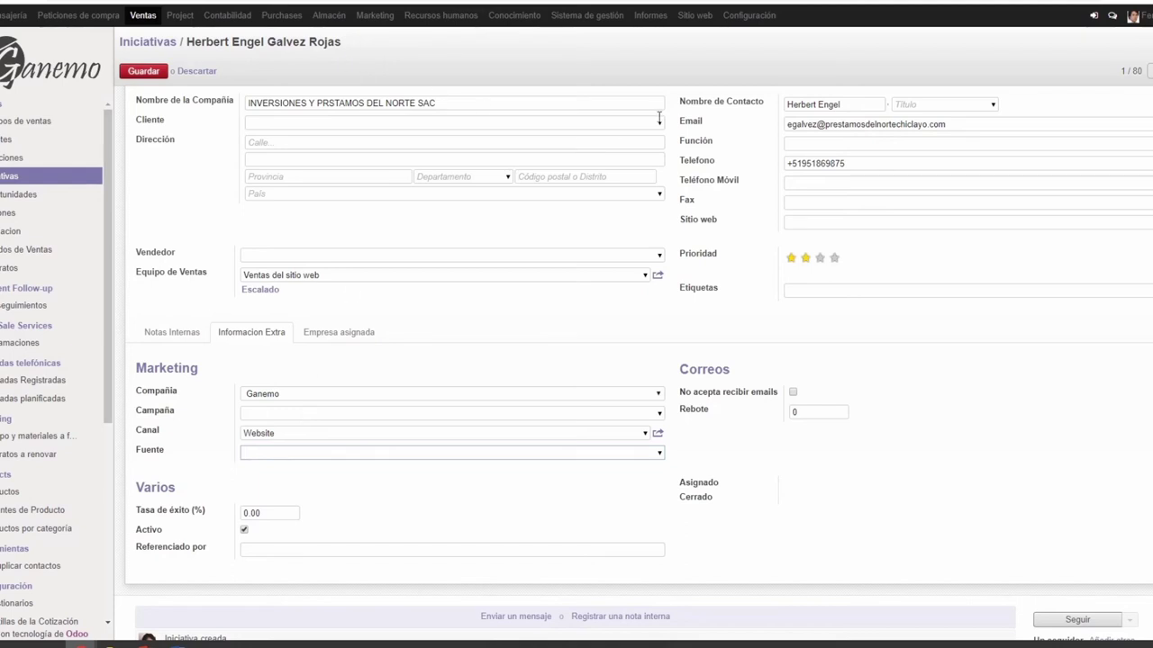
Step: Try the campaign Preventivo on the initiative and leave editing without keeping the change
{"action": "left_click", "coordinate": [251, 412]}
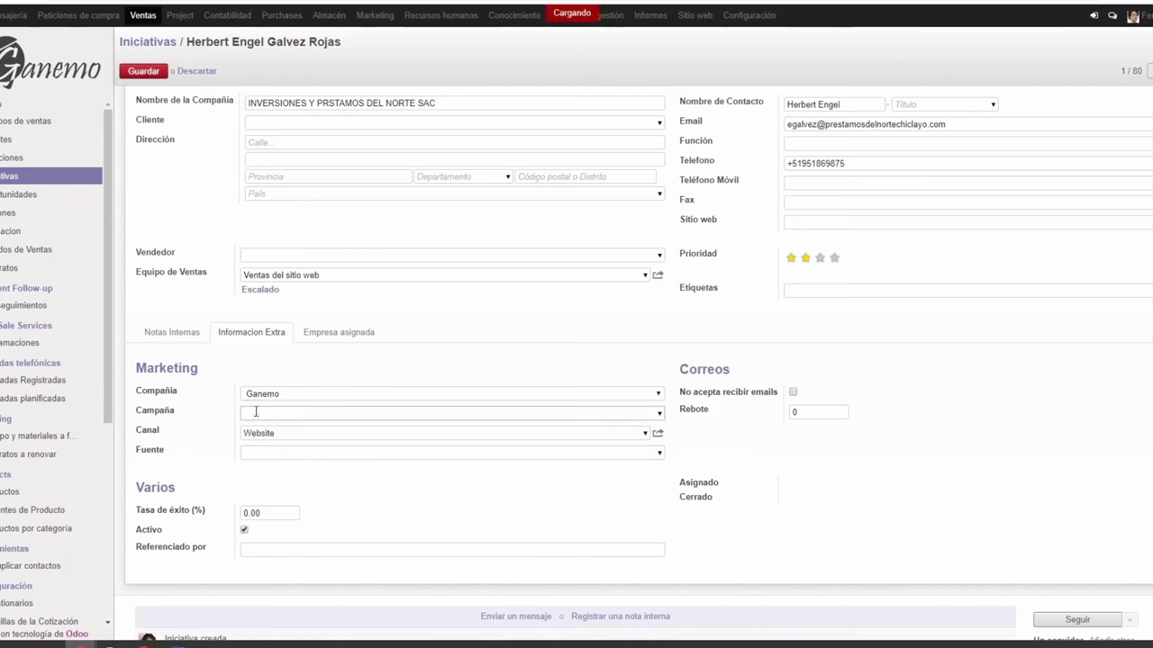
{"action": "key", "text": "Down"}
{"action": "key", "text": "Down"}
{"action": "key", "text": "Down"}
{"action": "key", "text": "Return"}
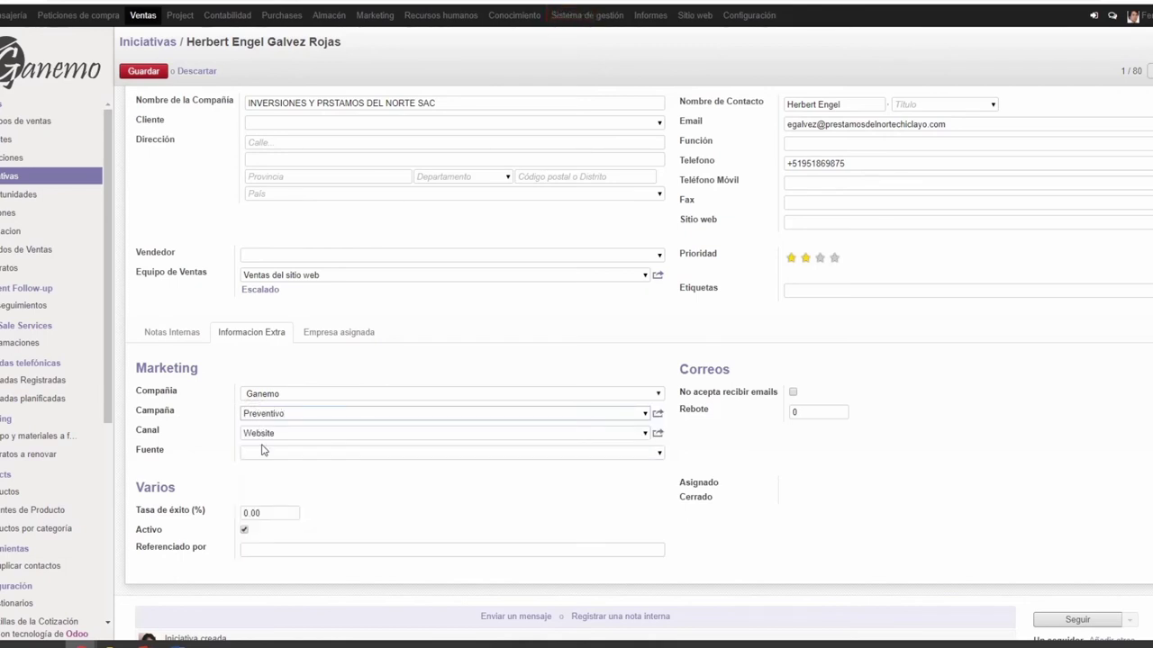
{"action": "key", "text": "alt+s"}
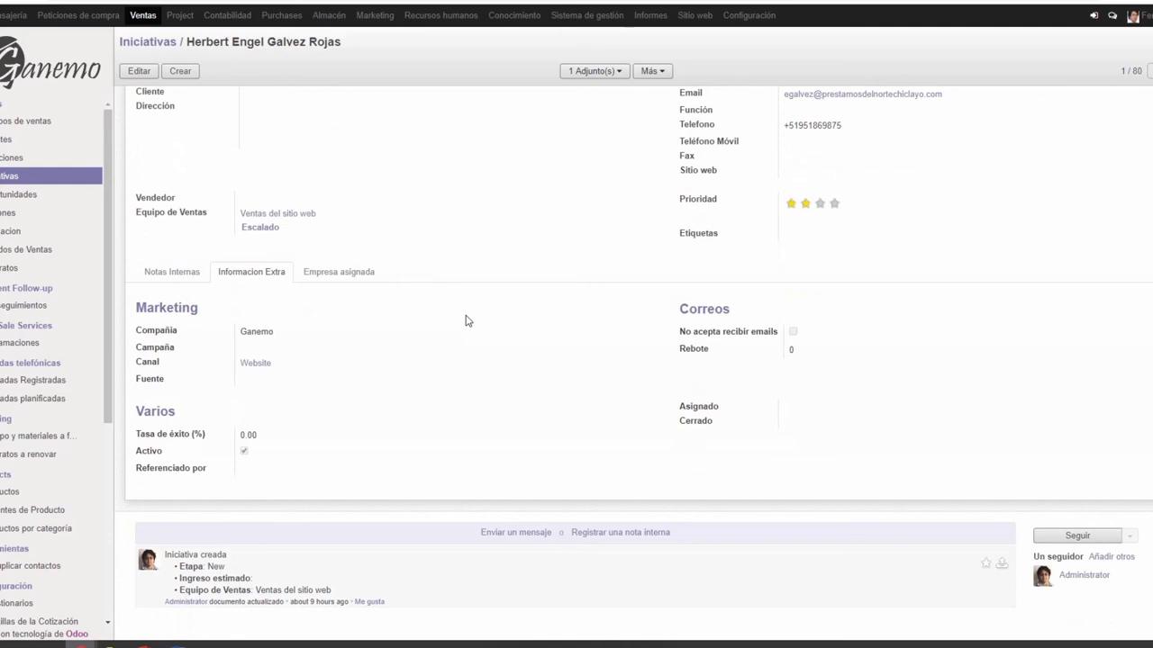
Step: Examine the description of the initiative's Canal field and the sales configuration entries for source and campaigns
{"action": "mouse_move", "coordinate": [200, 366]}
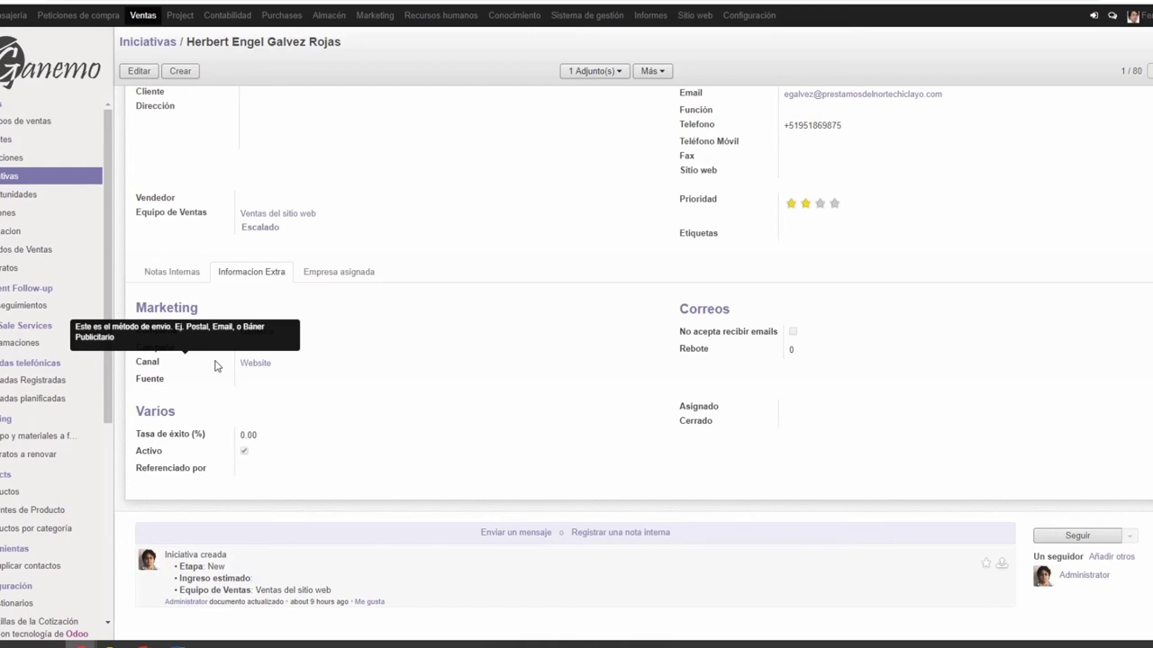
{"action": "left_click", "coordinate": [216, 363]}
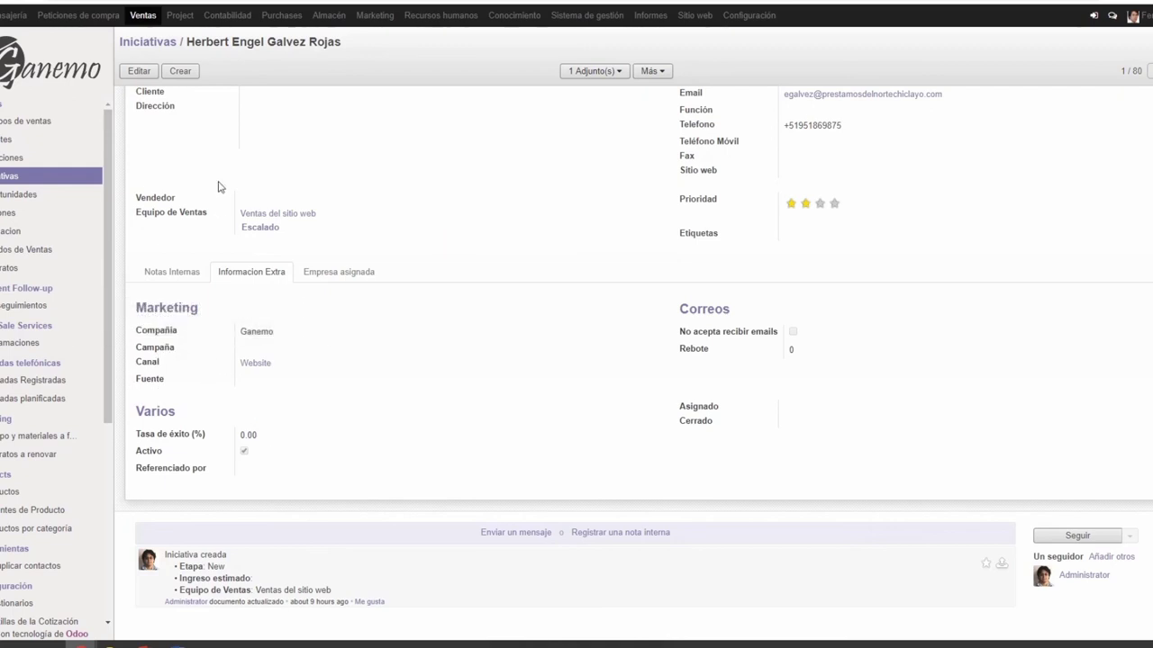
{"action": "scroll", "coordinate": [77, 459], "scroll_direction": "down", "scroll_amount": 4}
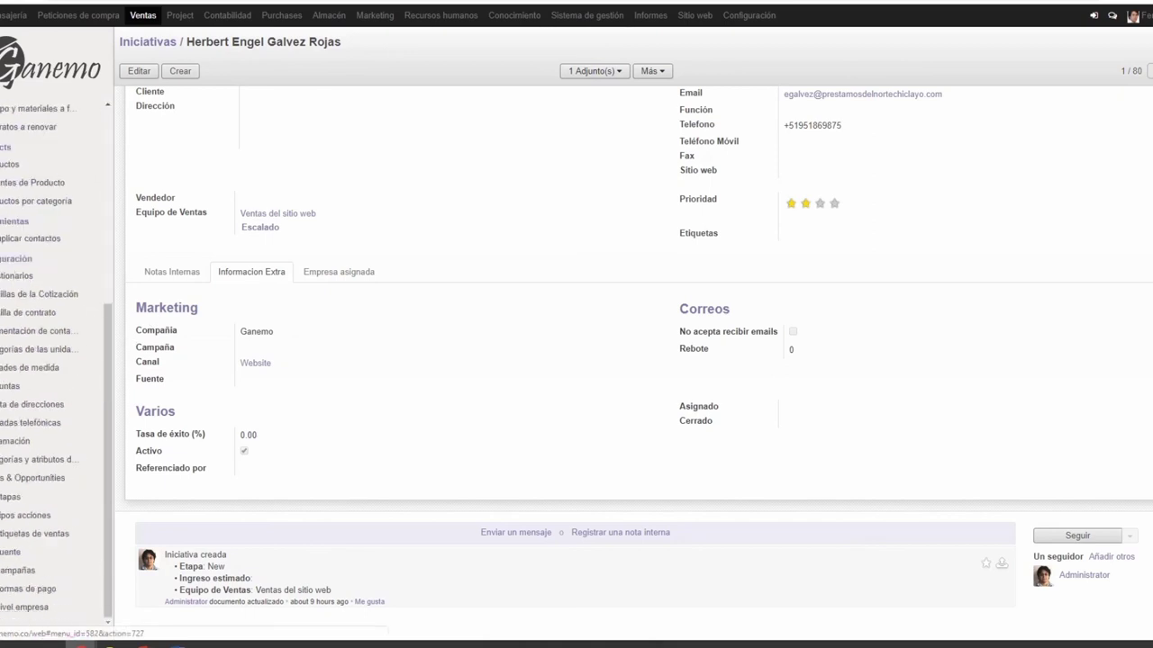
{"action": "scroll", "coordinate": [25, 258], "scroll_direction": "up", "scroll_amount": 1}
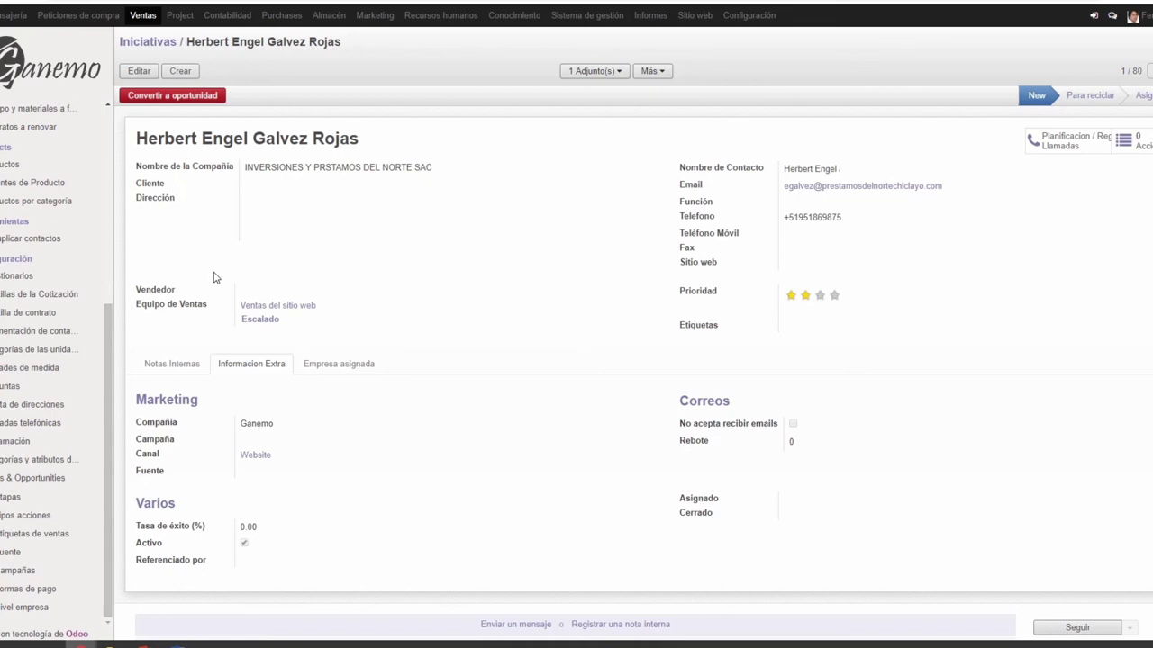
{"action": "scroll", "coordinate": [18, 180], "scroll_direction": "up", "scroll_amount": 4}
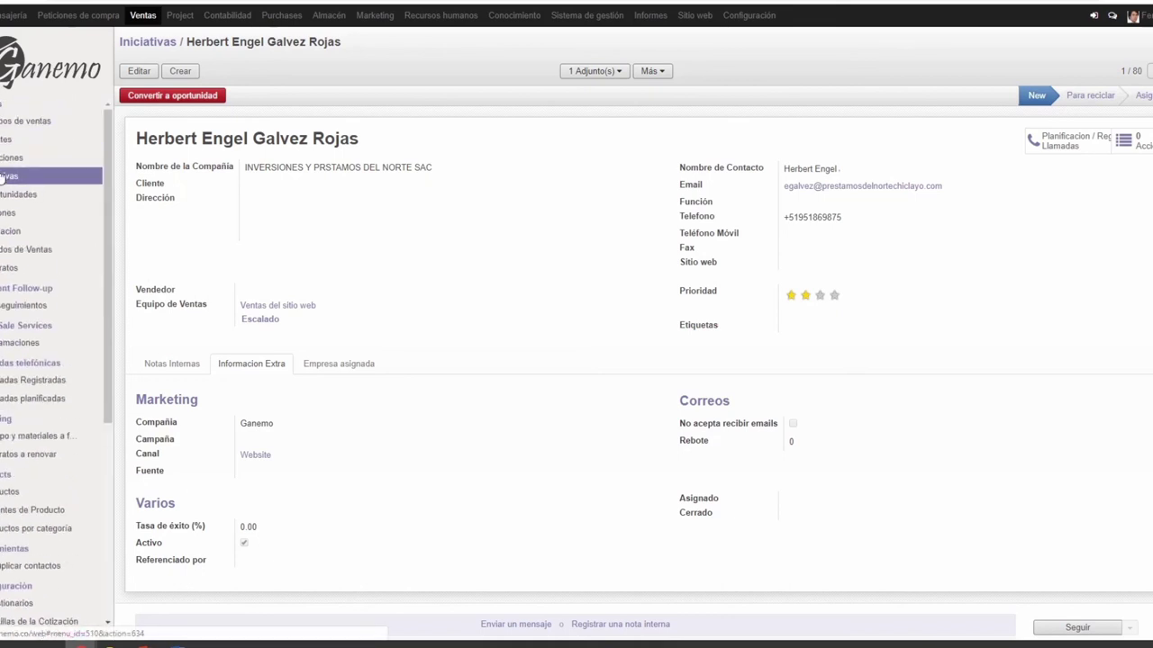